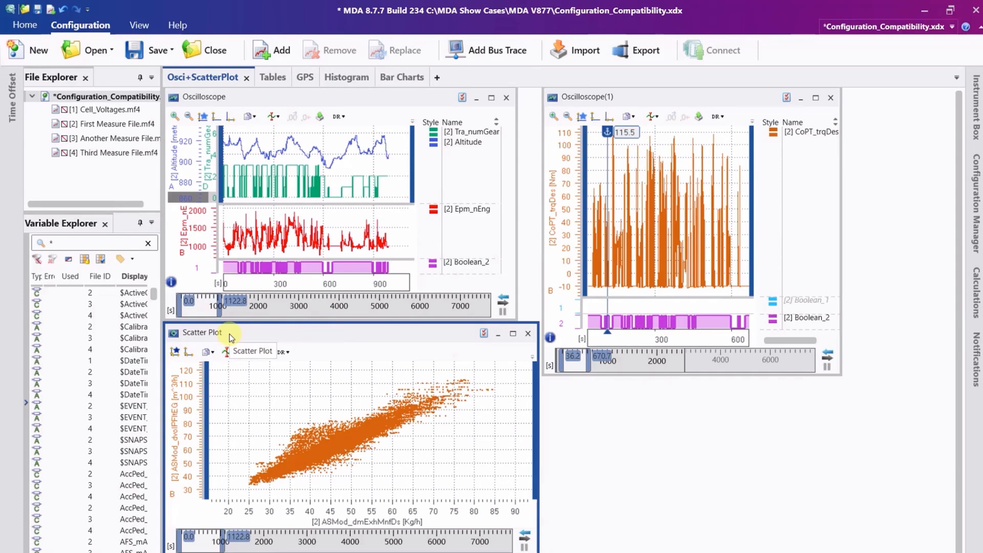
Load Configuration_Compatibility -V8.8.8.xdx from the MDA V877 folder and accept its import in compatibility mode
left_click(113, 96)
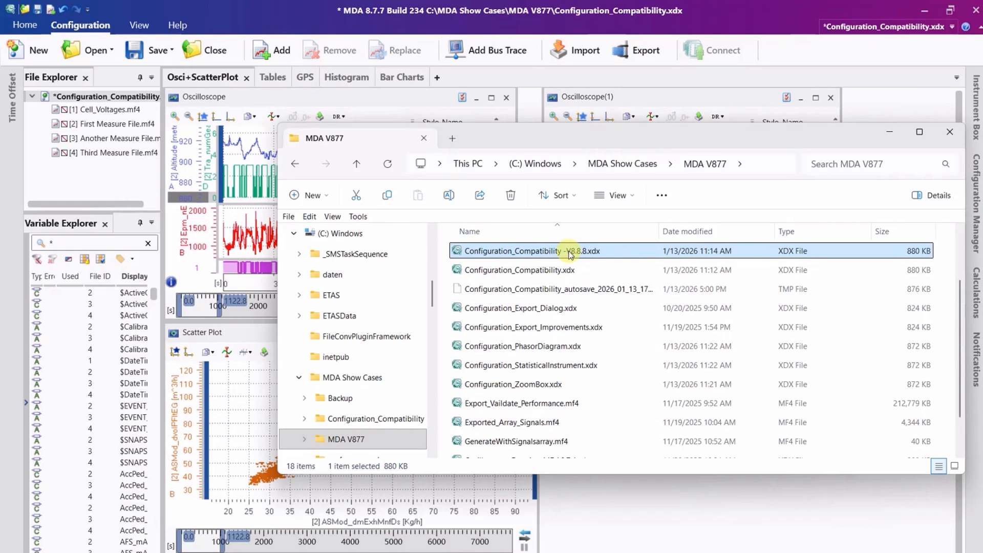
left_click_drag(569, 254, 135, 177)
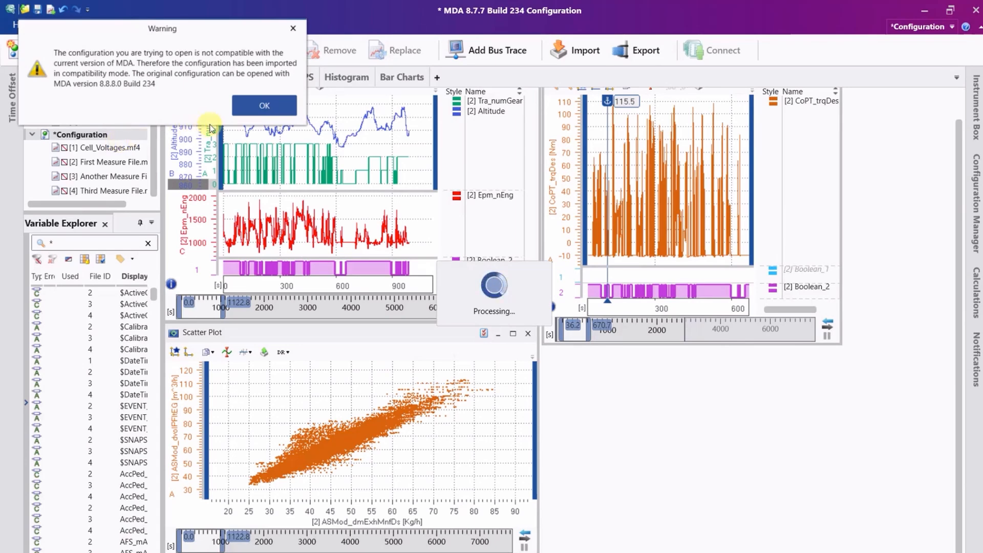
left_click(254, 103)
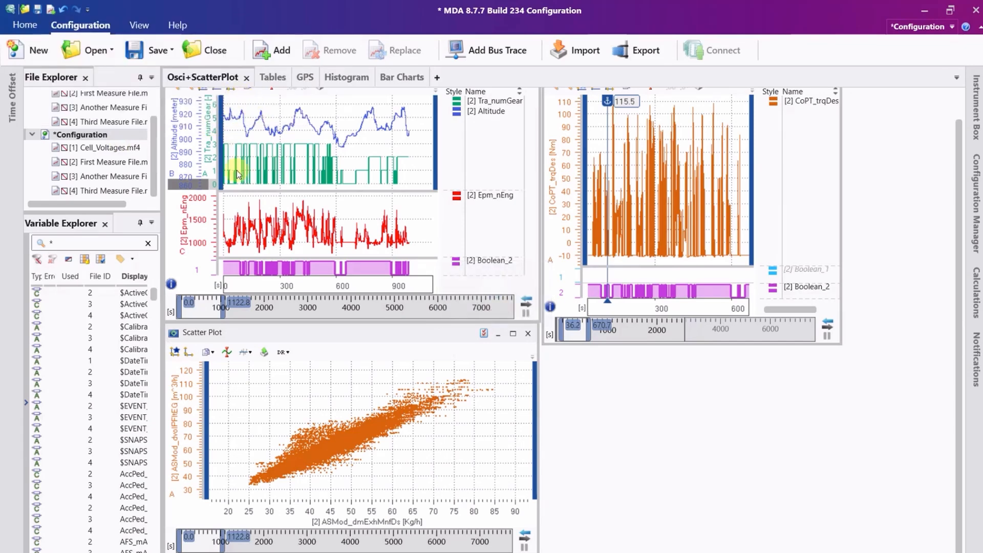
Inspect the imported configuration's structure in the Configuration Manager, expanding the Scatter Plot under Osci+ScatterPlot
left_click(342, 347)
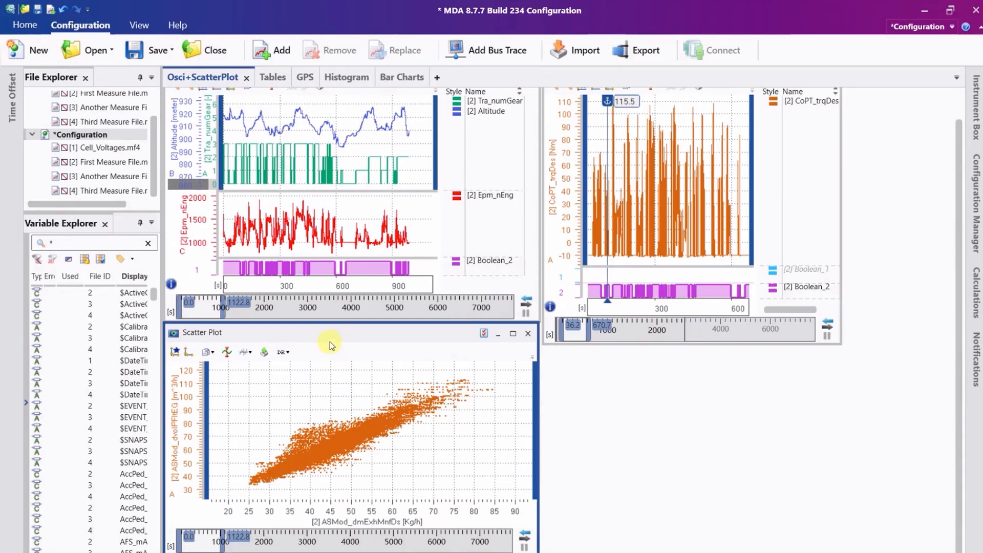
left_click(976, 204)
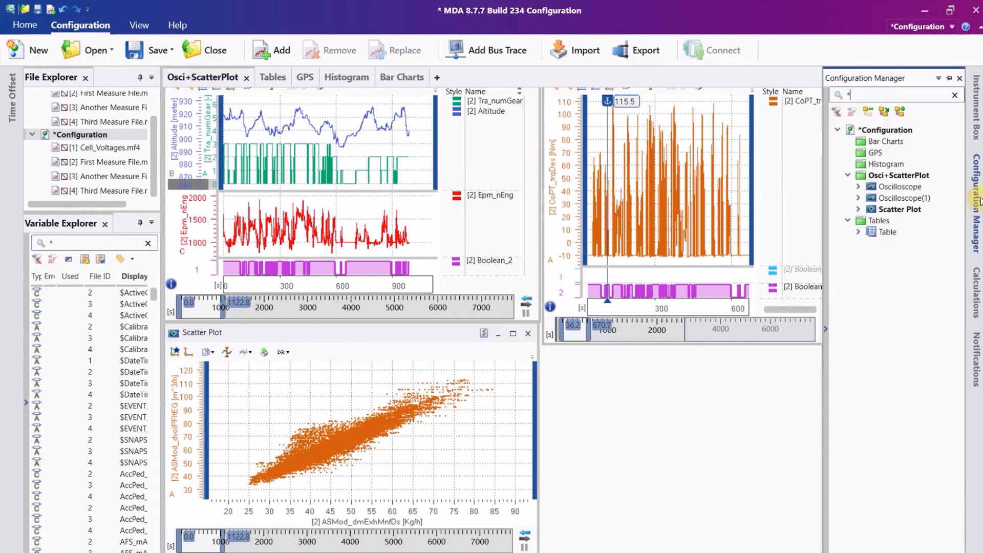
left_click(858, 209)
left_click(902, 211)
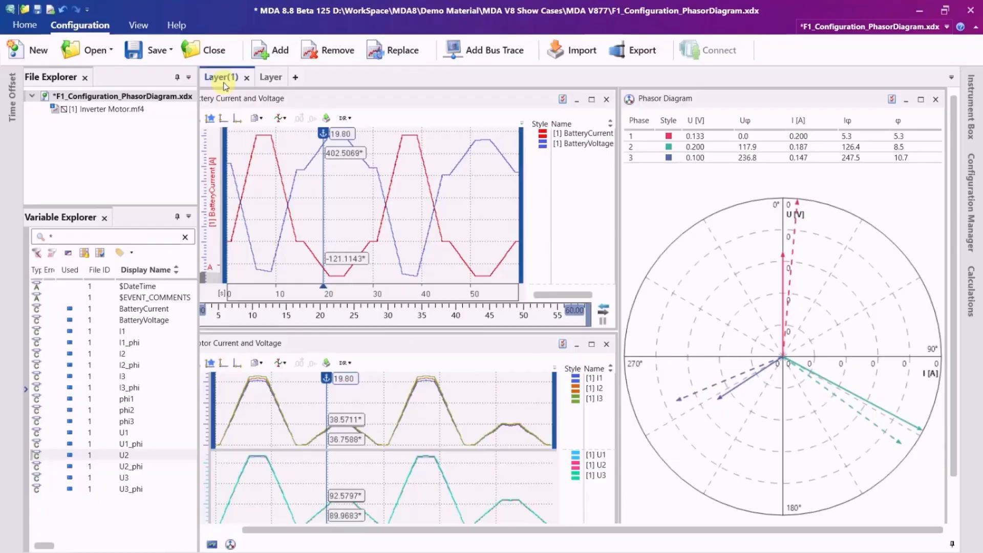
Enable synchronization of instruments from the Battery Current and Voltage oscilloscope
left_click(697, 193)
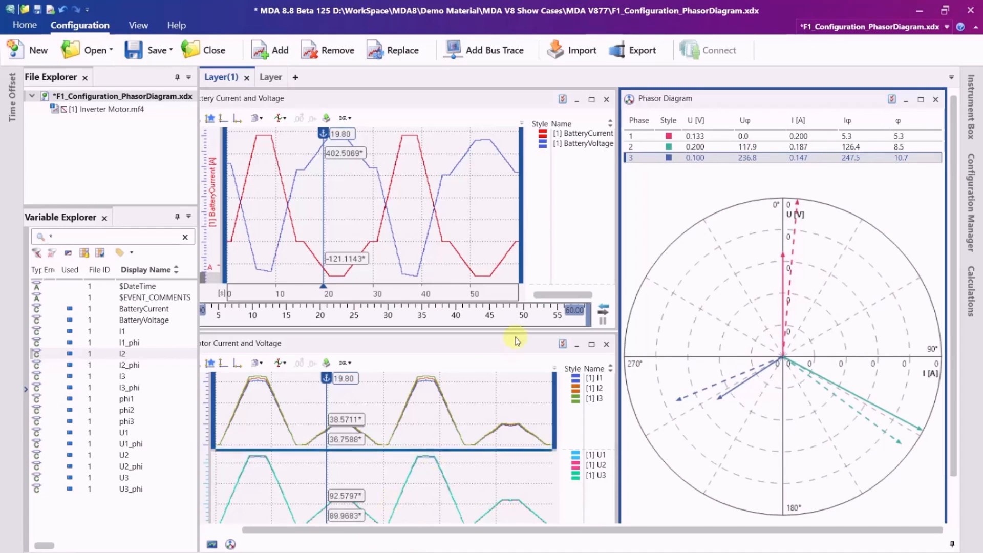
left_click(565, 229)
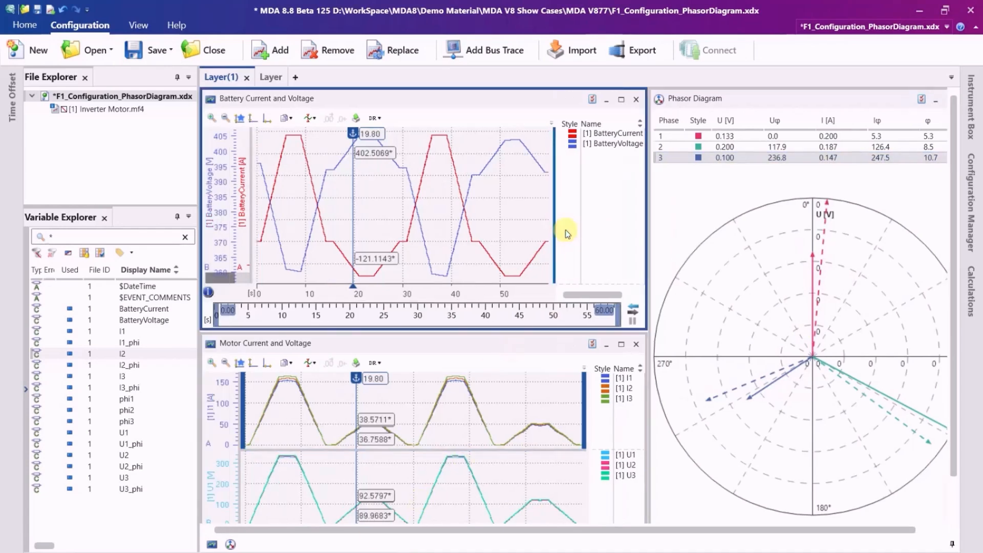
left_click(634, 310)
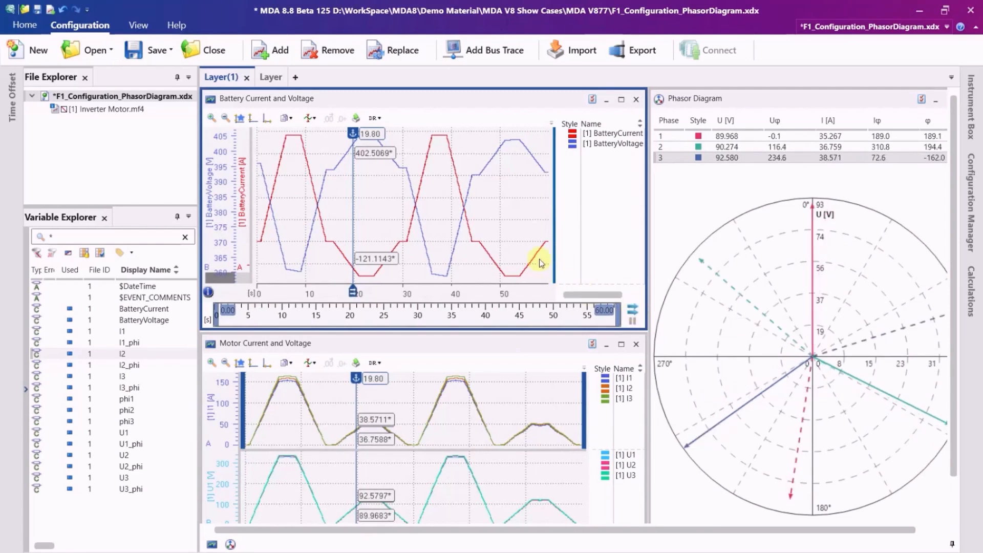
Move the synchronized time cursor in the Battery Current and Voltage oscilloscope forward to near the 50 s mark
left_click(518, 219)
left_click(500, 387)
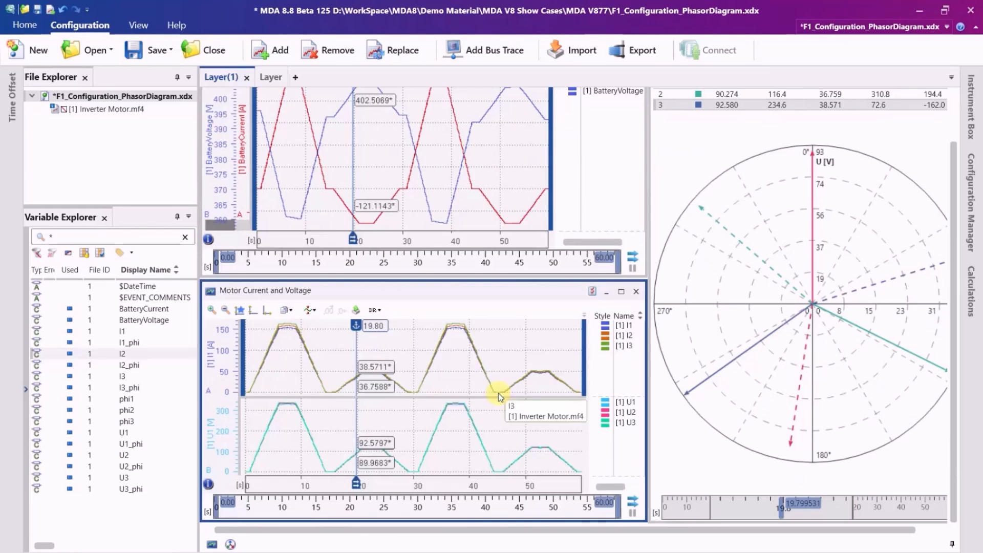
left_click(485, 197)
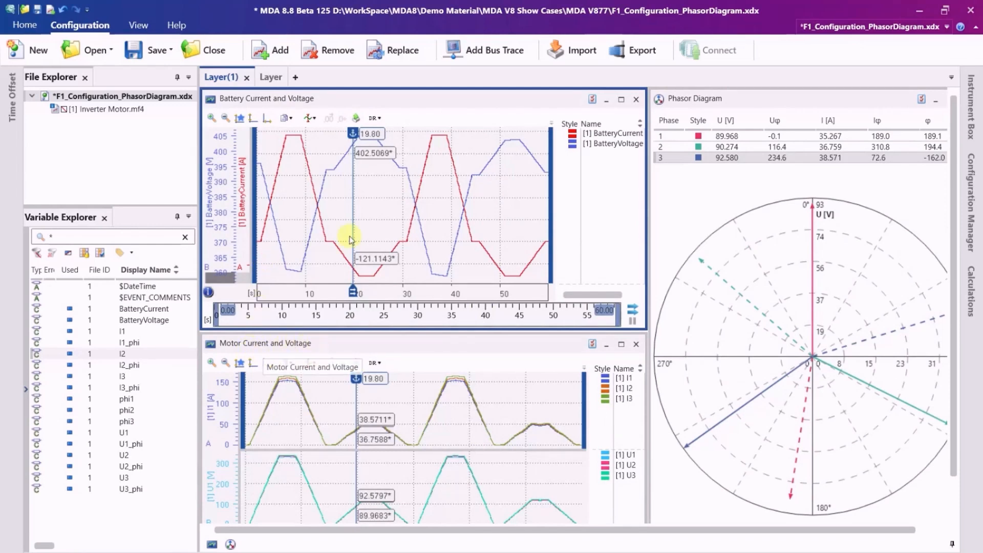
left_click_drag(350, 195, 495, 191)
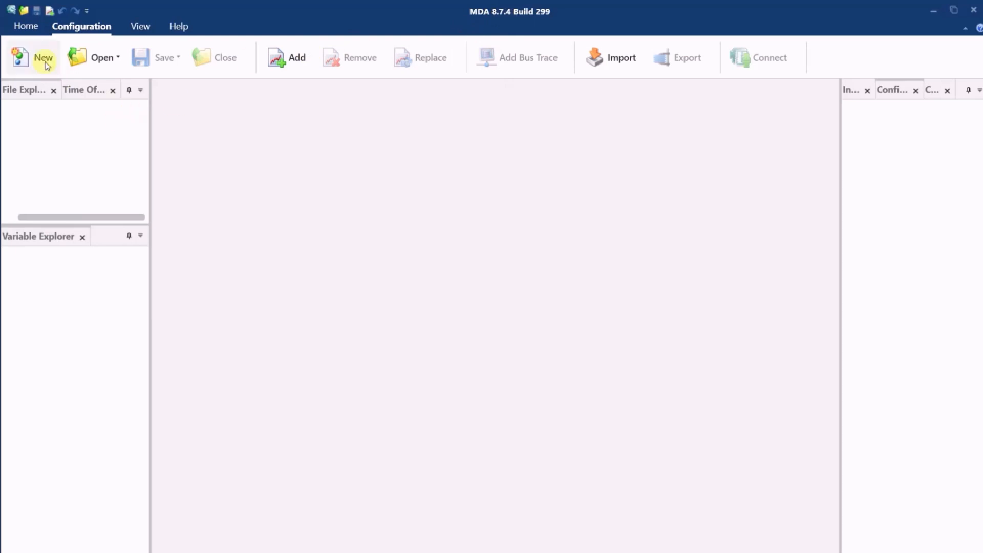
Open the recent configuration Oscilloscope_Drawing_MDA8.7.4.xdx
left_click(115, 65)
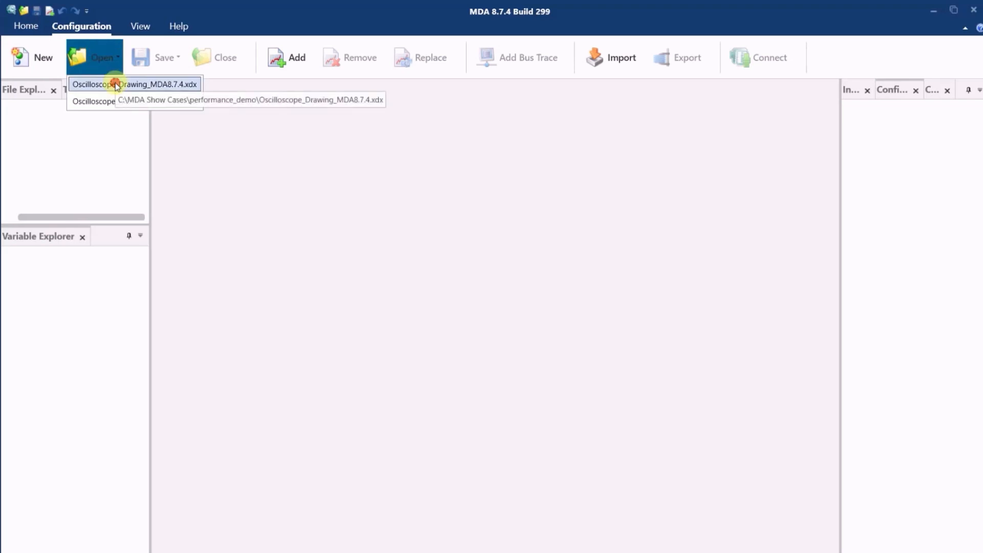
left_click(116, 85)
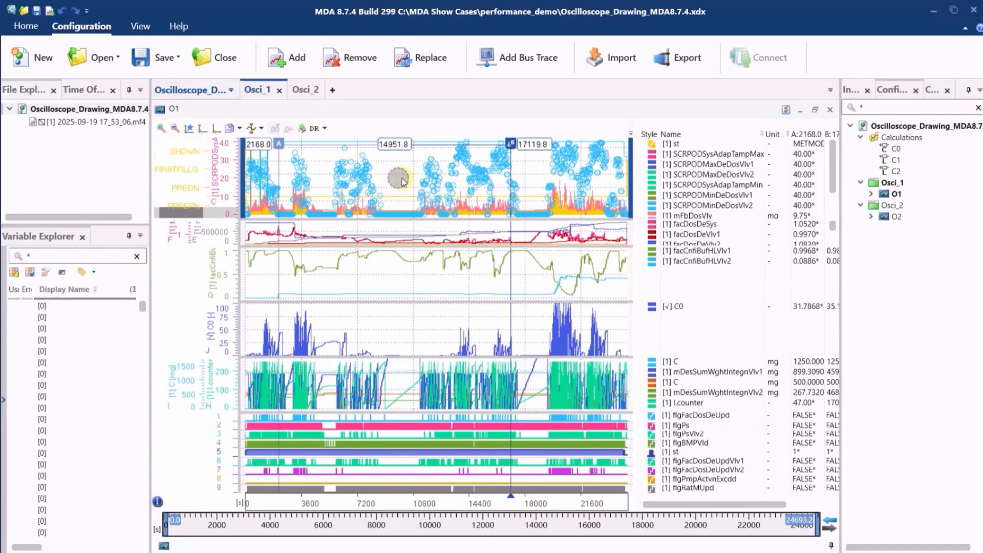
Zoom oscilloscope O1 to about 9877 to 15729 s and widen the File Explorer and Variable Explorer area
left_click_drag(398, 182, 490, 181)
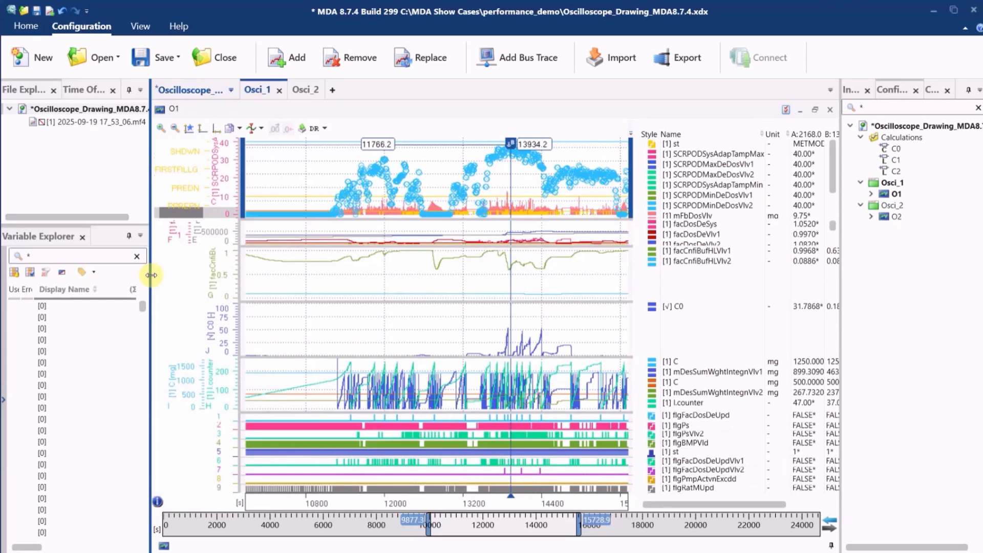
left_click_drag(151, 275, 271, 274)
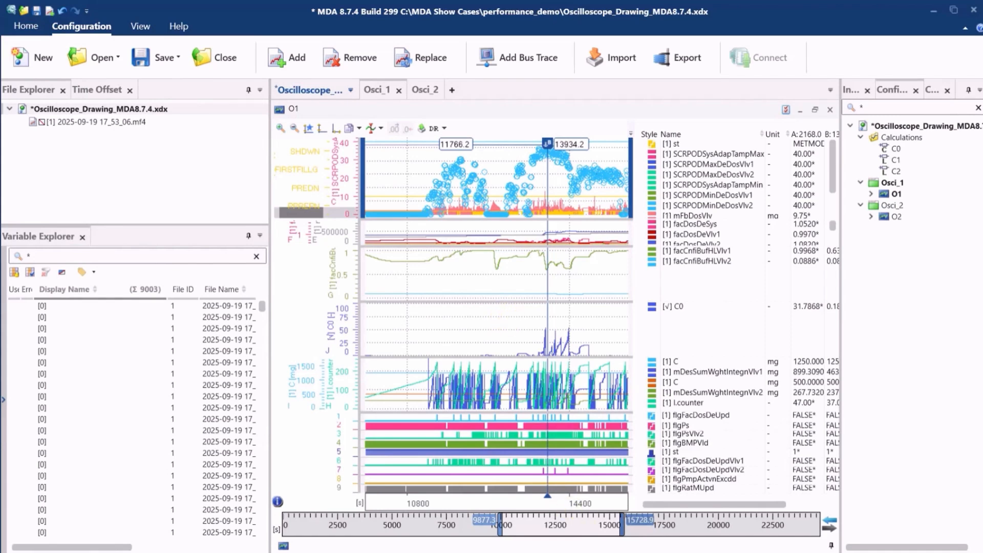
Switch to MDA 8.7.7 and open the recent configuration Oscilloscope_Drawing_MDA8.7.7.xdx
mouse_move(707, 552)
left_click(706, 517)
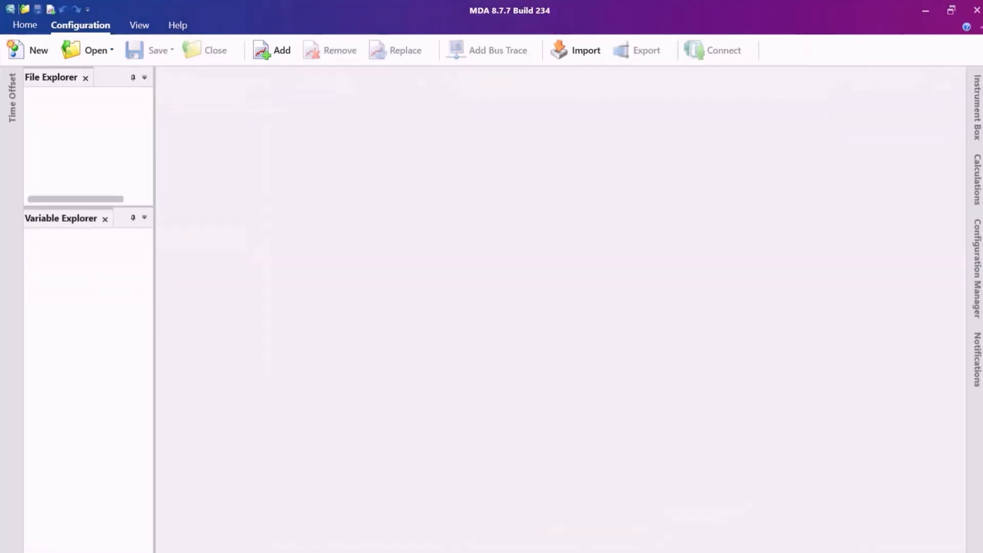
left_click(100, 57)
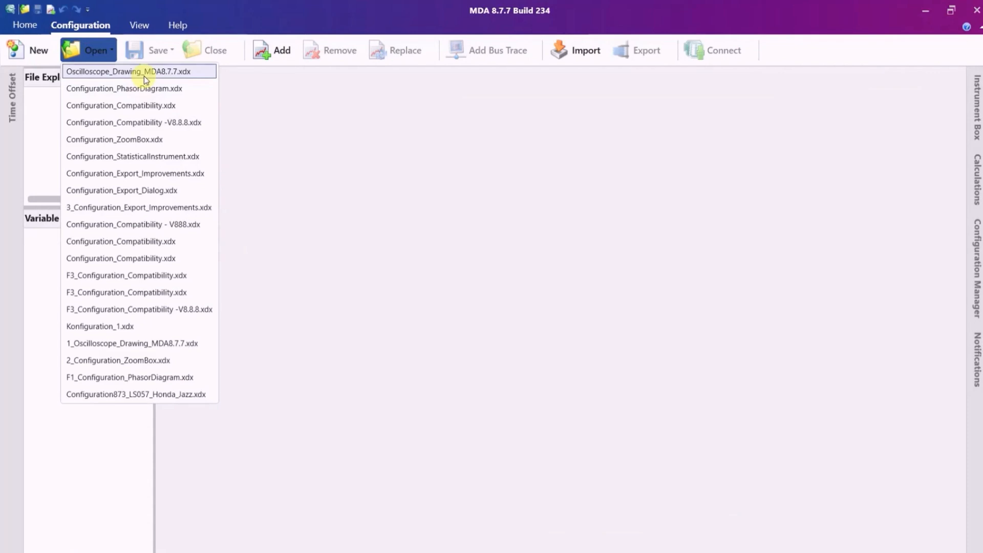
left_click(143, 76)
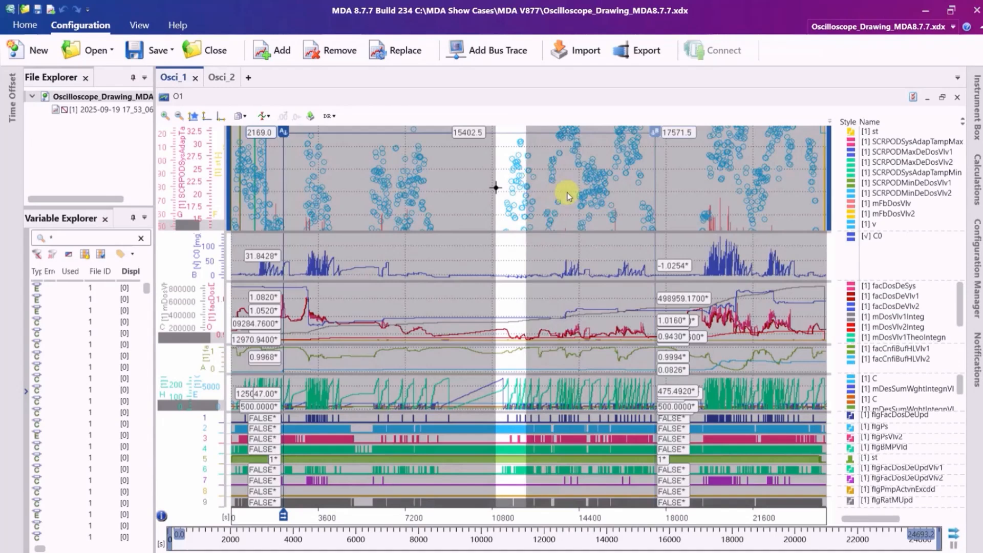
Zoom oscilloscope O1 to about 10999 to 15777 s, and widen and narrow the explorer area to test redrawing
left_click_drag(496, 187, 612, 196)
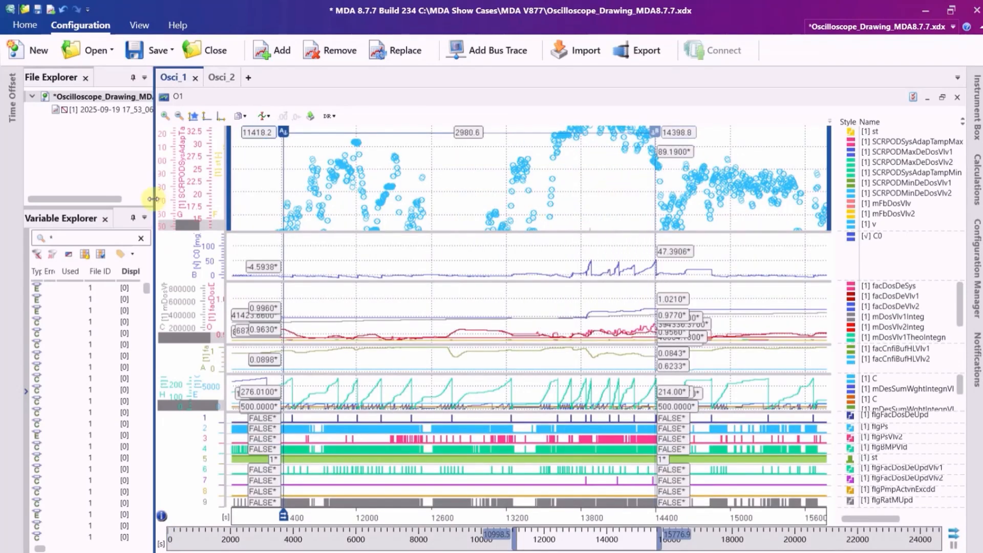
left_click_drag(154, 198, 322, 203)
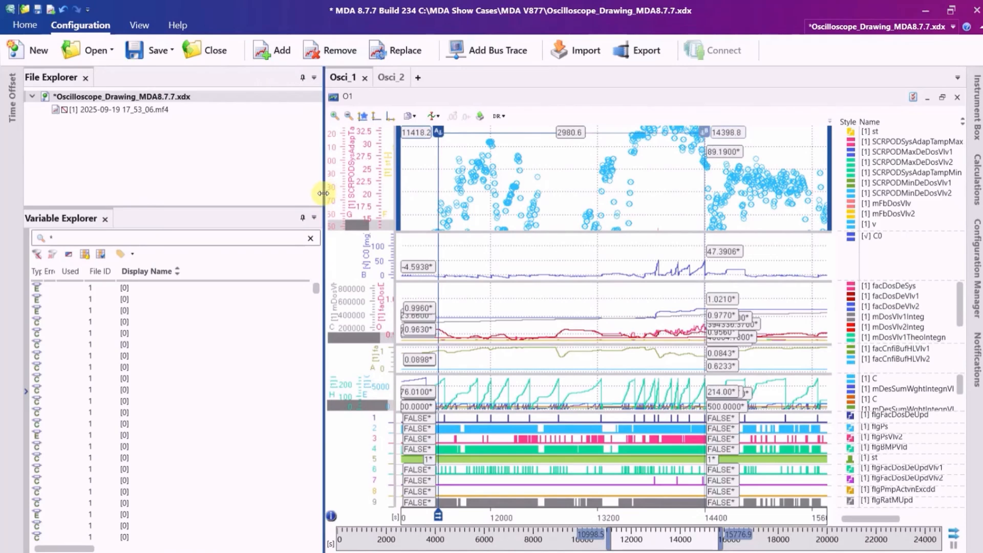
left_click_drag(324, 192, 215, 202)
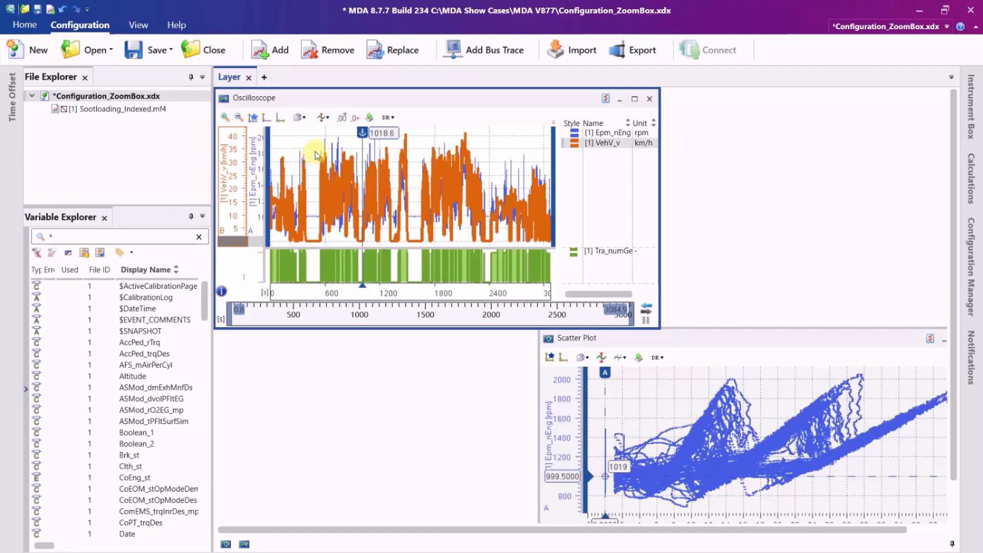
Zoom the oscilloscope vertically to about 17 to 36 km/h of VehV_v and horizontally to about 507 to 1209 s
left_click_drag(315, 146, 310, 200)
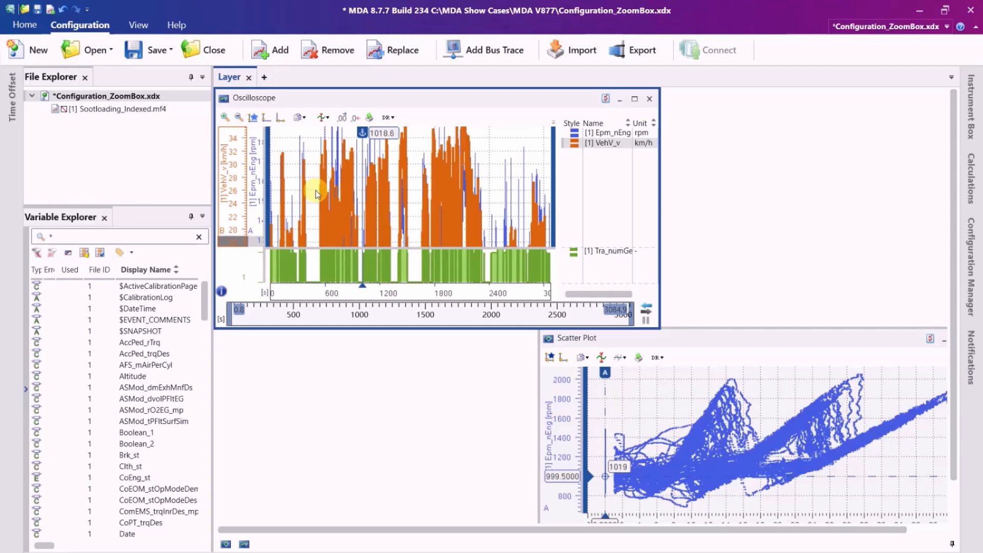
left_click_drag(315, 189, 380, 192)
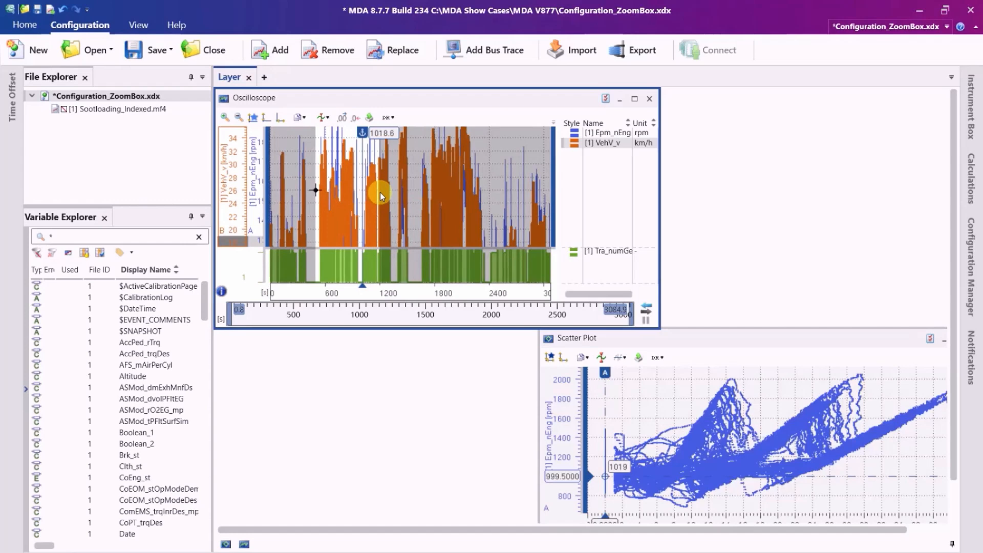
left_click_drag(315, 189, 380, 193)
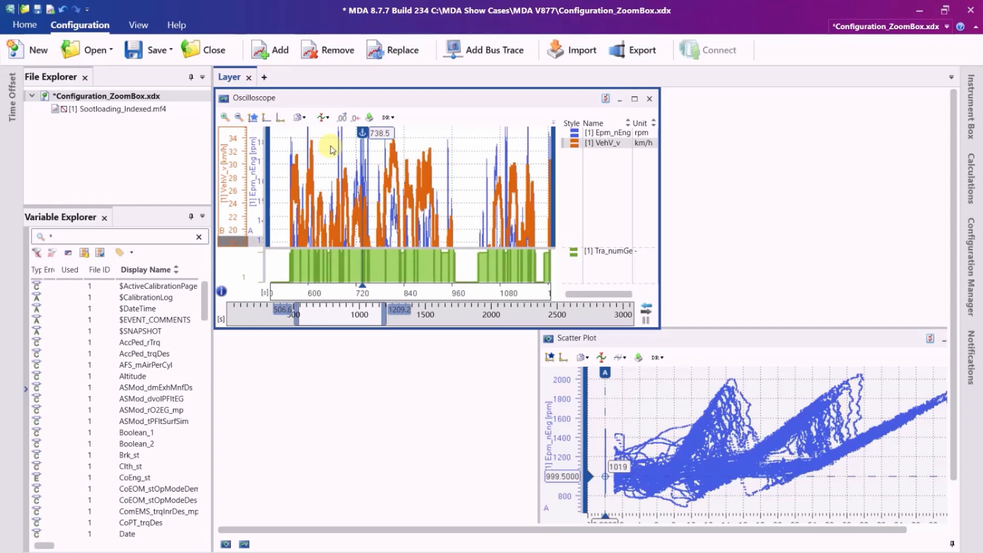
Zoom into the oscilloscope with successive zoom boxes down to a single VehV_v peak at about 839 to 869 s
left_click_drag(330, 144, 441, 204)
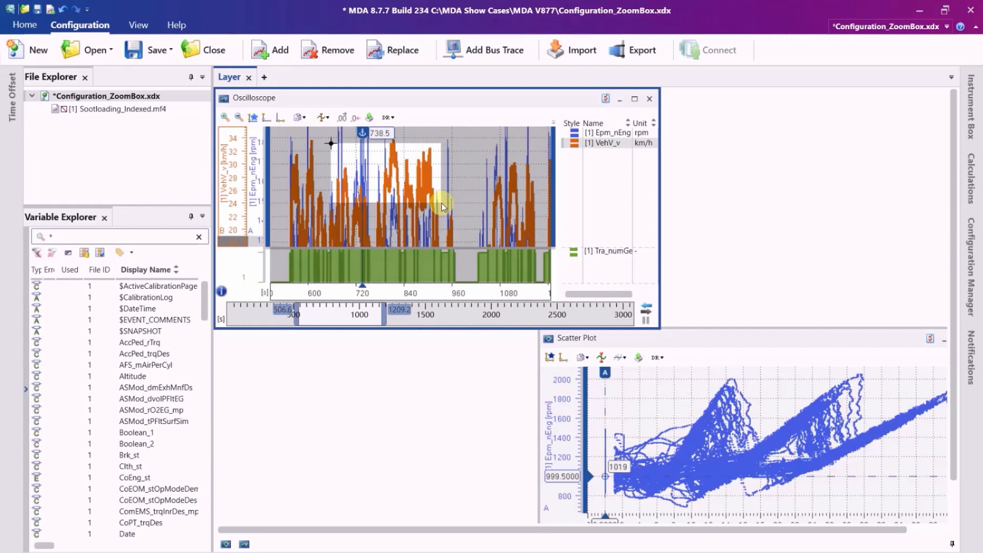
left_click(442, 205)
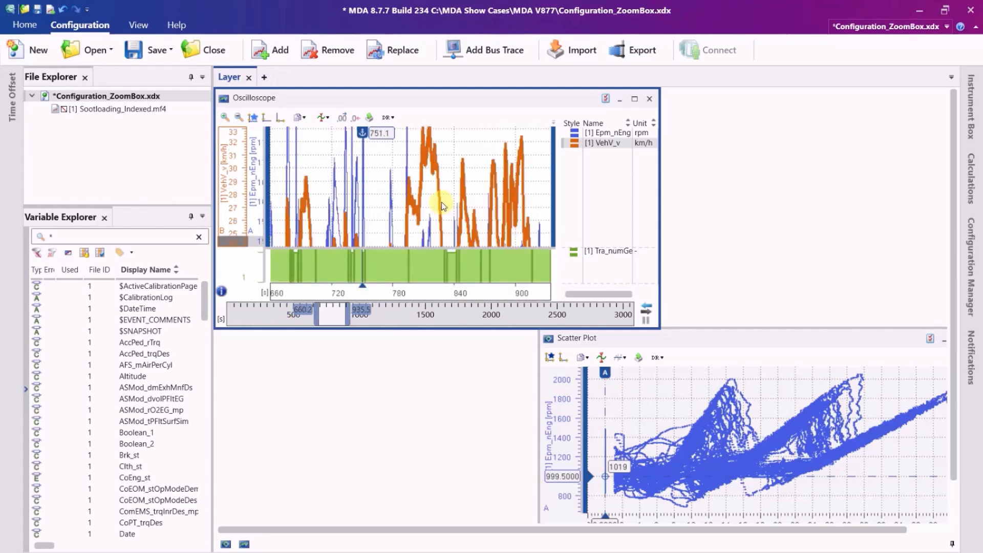
left_click_drag(398, 146, 550, 225)
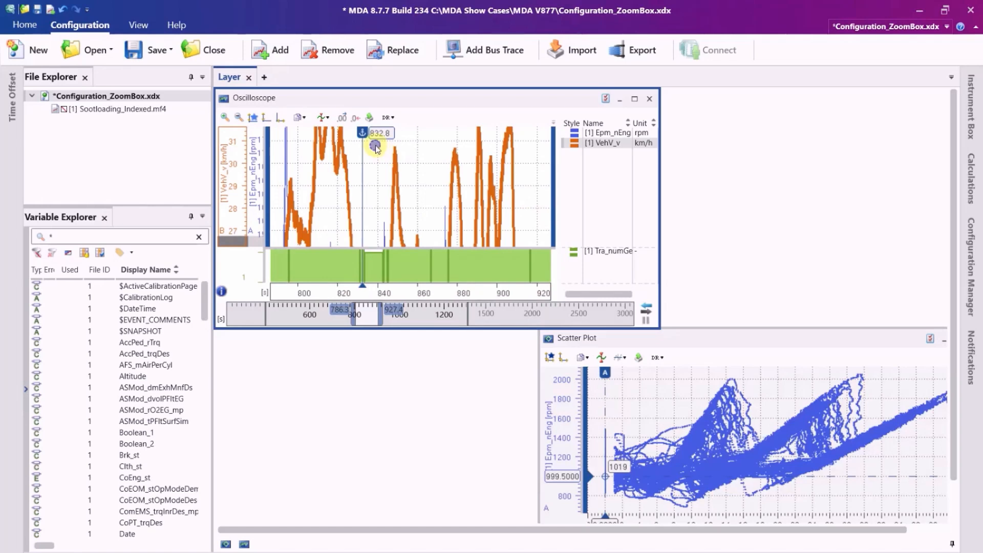
left_click_drag(374, 145, 432, 204)
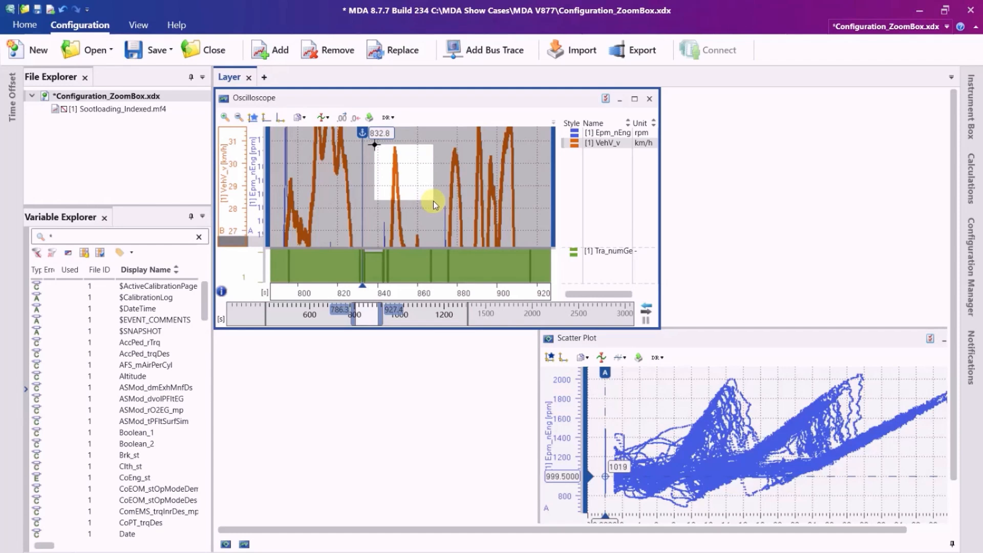
left_click(433, 205)
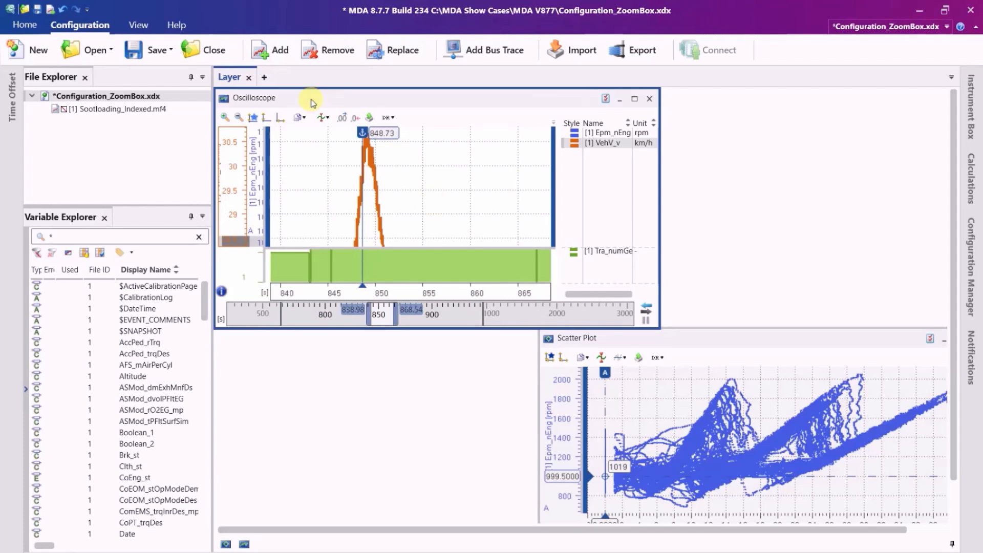
Draw a zoom box in the Scatter Plot over about 11 to 21 km/h and 1600 to 2000 rpm
left_click(699, 339)
left_click_drag(659, 333, 750, 372)
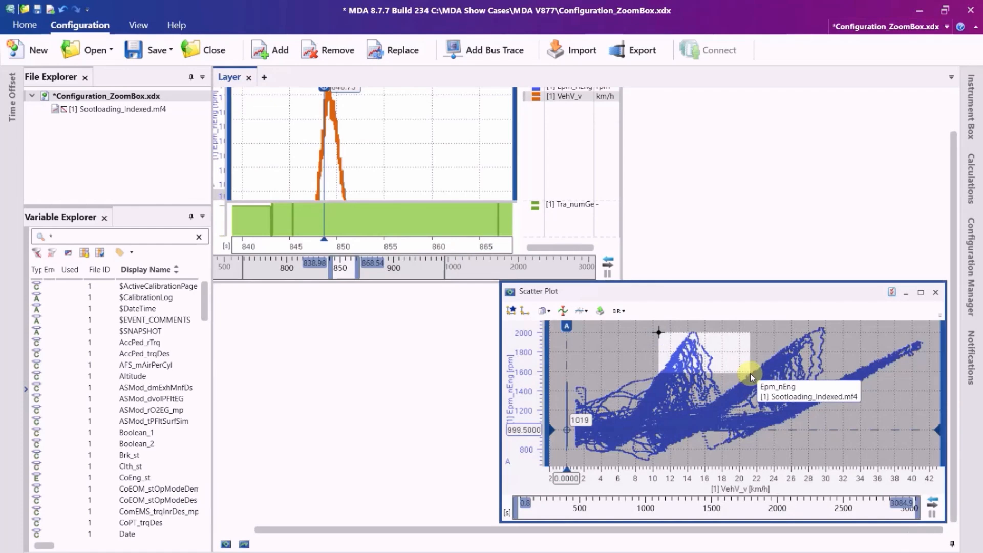
left_click_drag(750, 373, 752, 374)
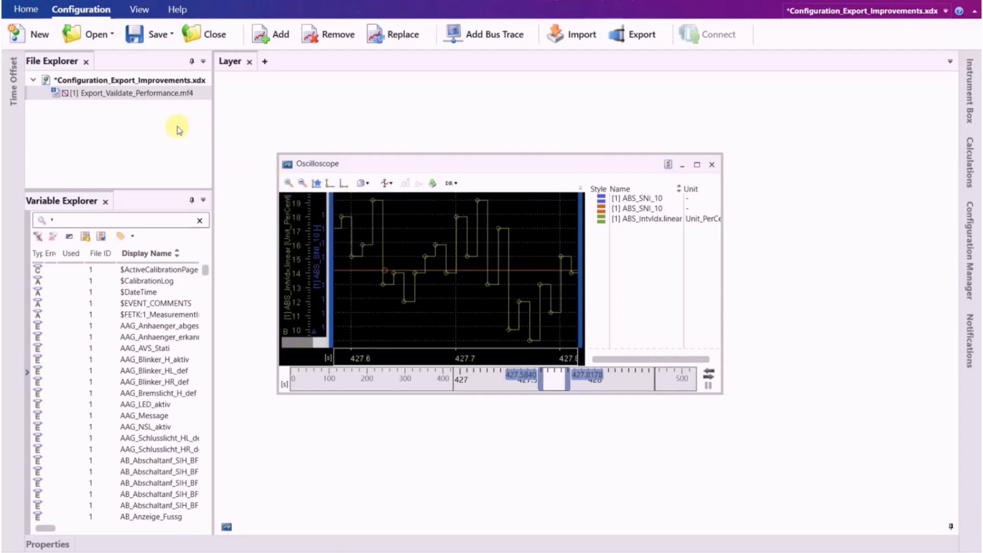
Set up and validate a measure data export of Export_Vaildate_Performance.mf4 with end time 100 s and file format MDF 4.0
right_click(144, 96)
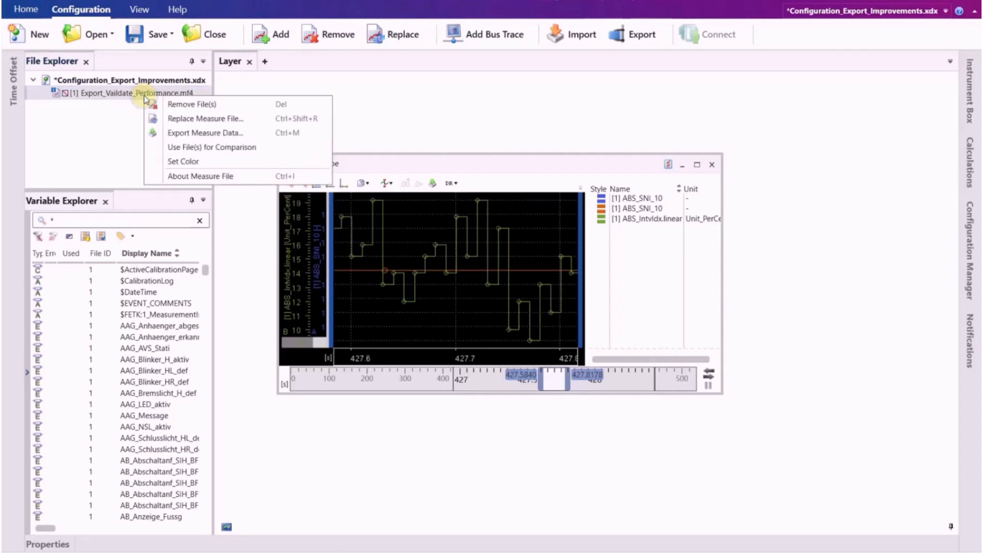
left_click(189, 134)
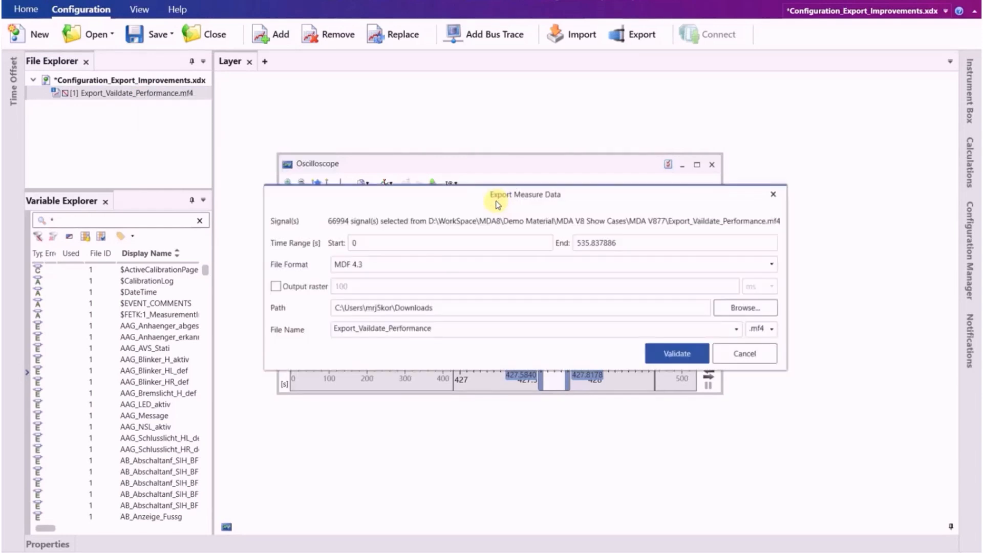
left_click(432, 239)
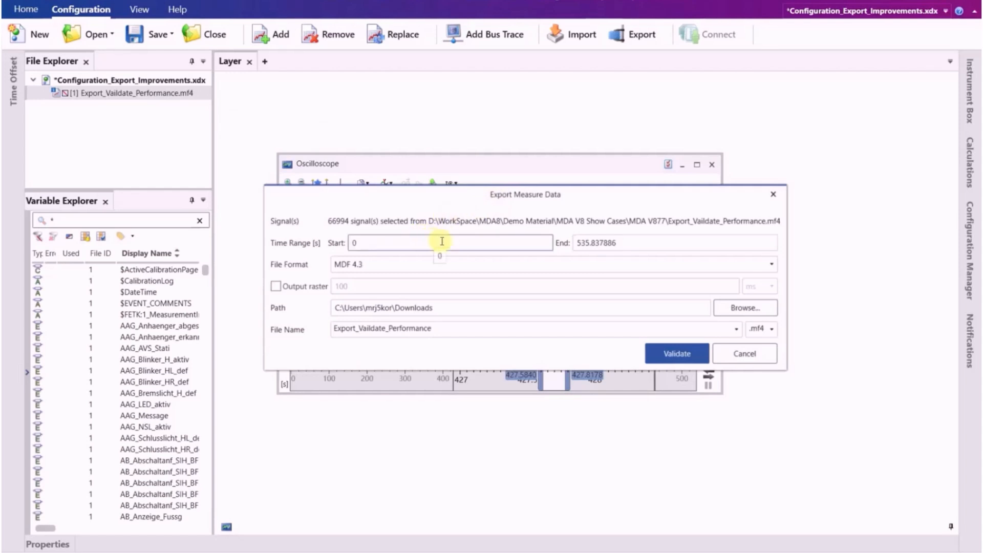
left_click(596, 243)
type("100")
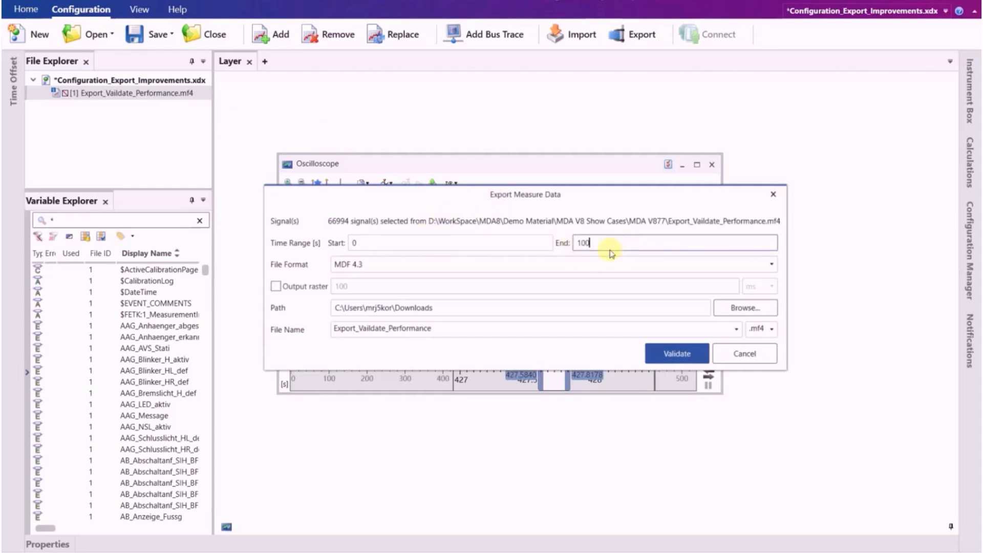
left_click(527, 267)
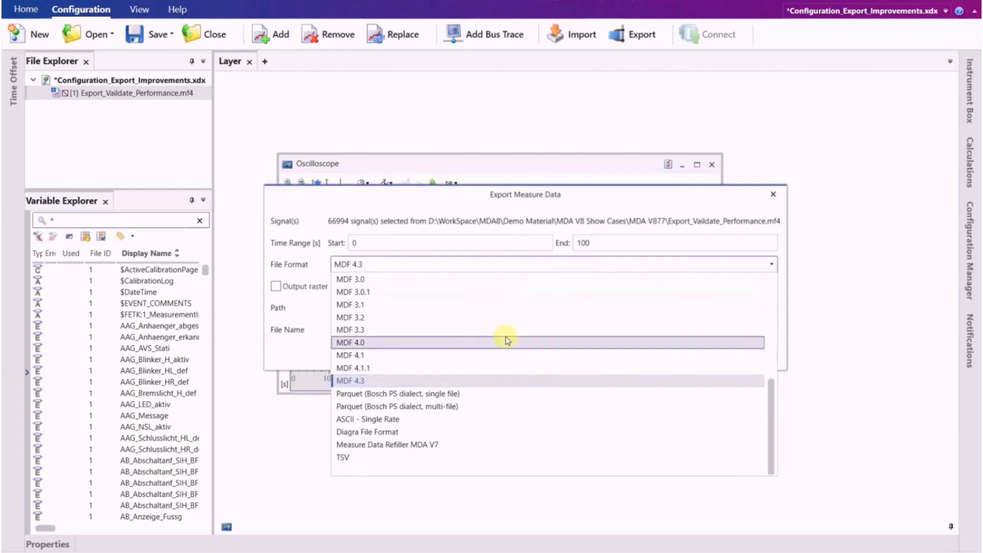
left_click(507, 340)
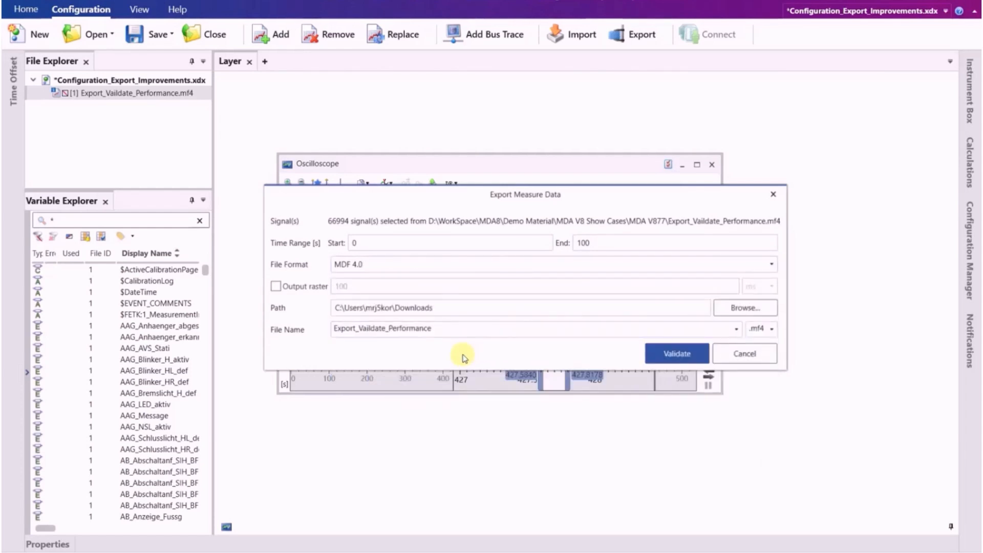
left_click(691, 361)
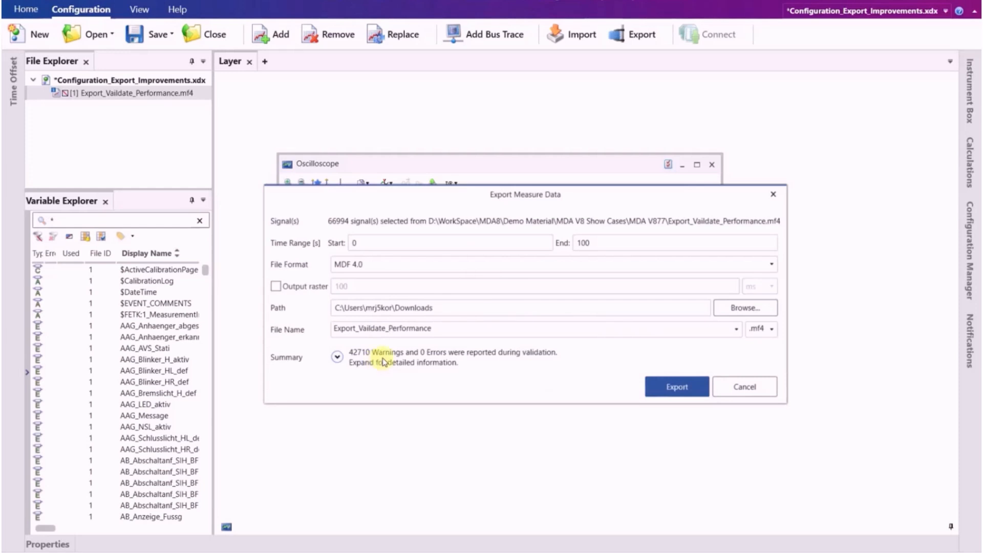
Shorten the export time range to end at 10 s and export the measure data
left_click(615, 241)
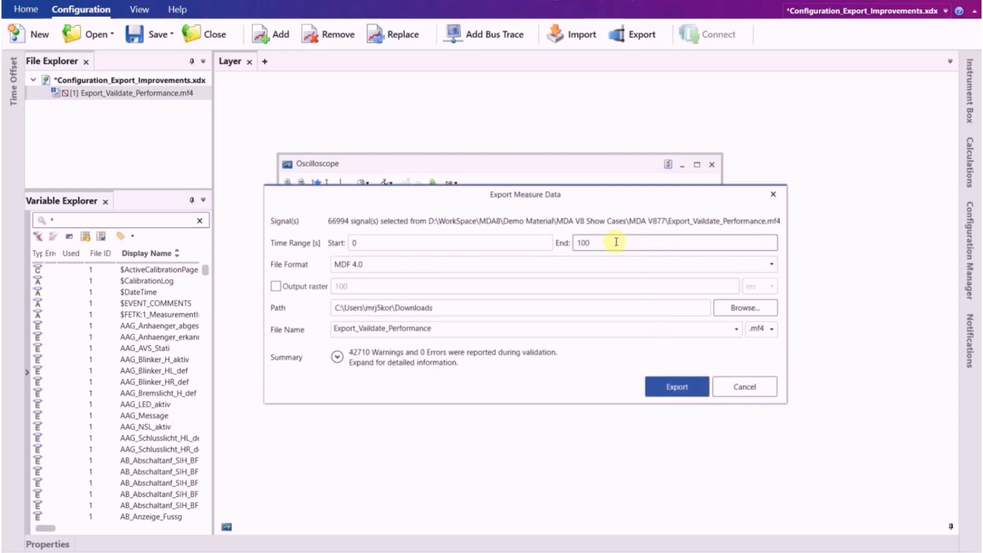
key("BackSpace")
left_click(672, 358)
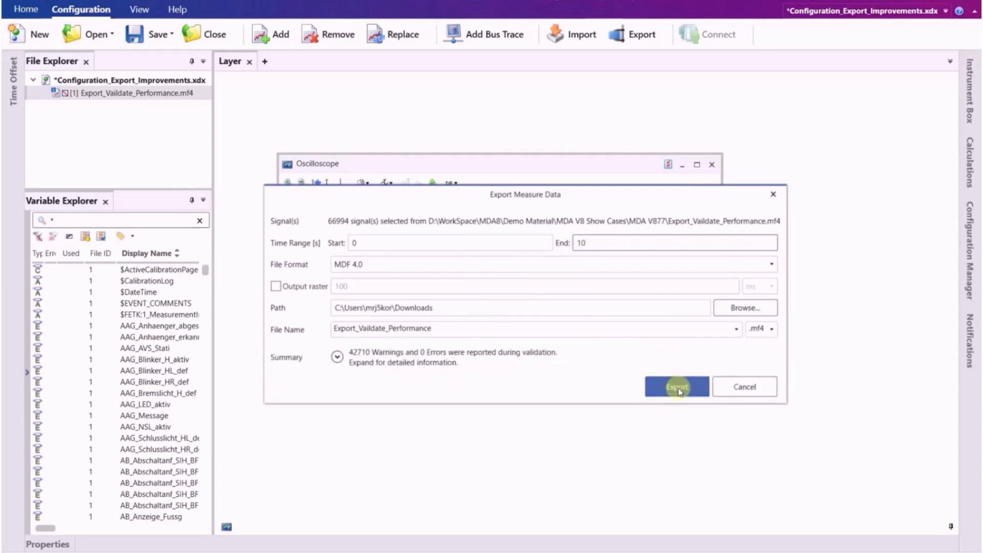
left_click(676, 387)
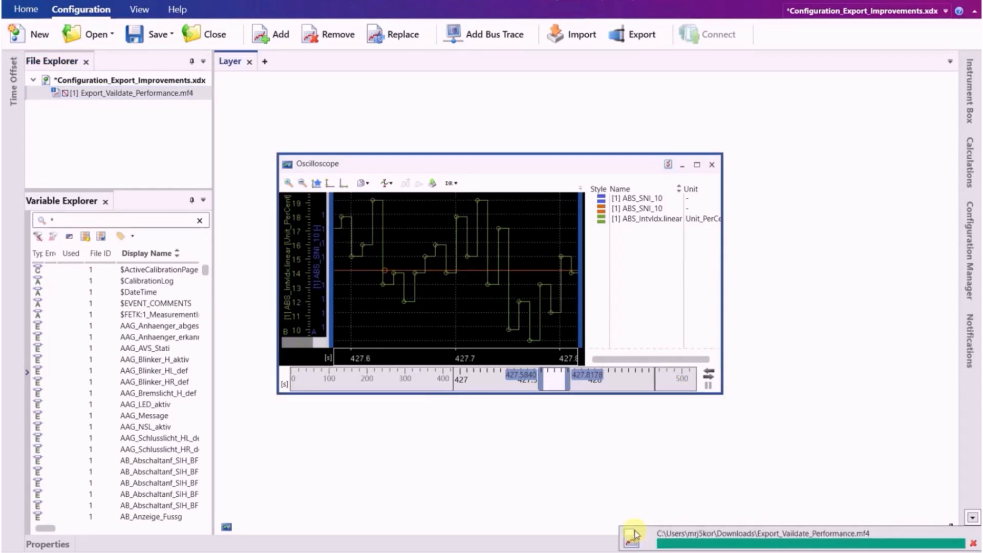
Try adding the exported file to the configuration, and try placing it over the existing measure file in the File Explorer
left_click(645, 530)
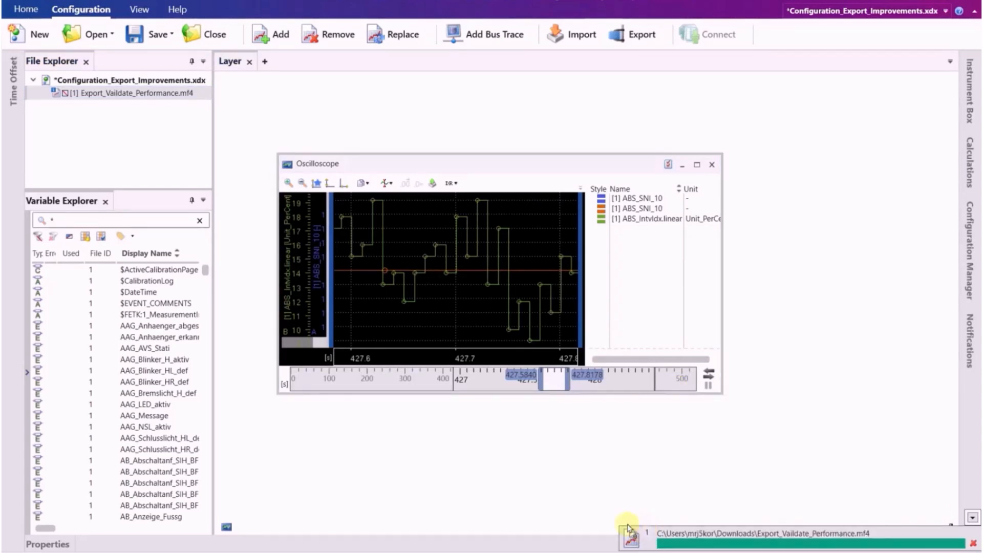
left_click(324, 350)
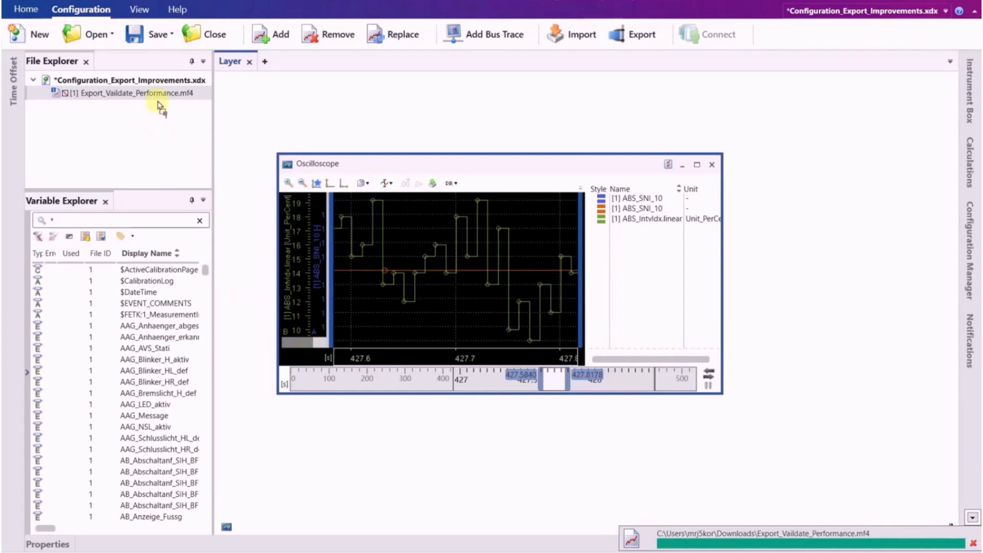
left_click_drag(158, 105, 159, 84)
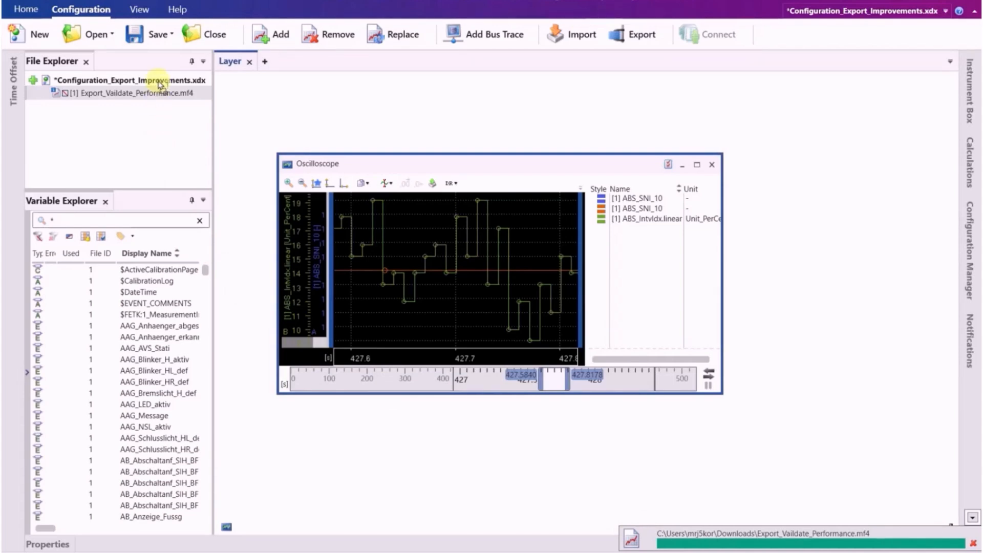
left_click_drag(159, 85, 160, 98)
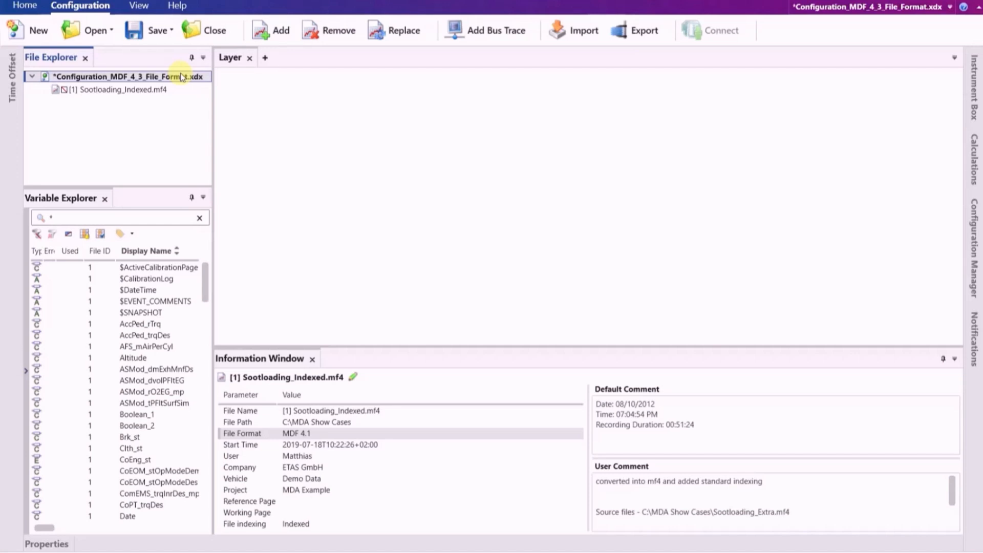
Check the file format of Sootloading_Indexed.mf4 and set up its measure data export with file format MDF 4.3
left_click(96, 91)
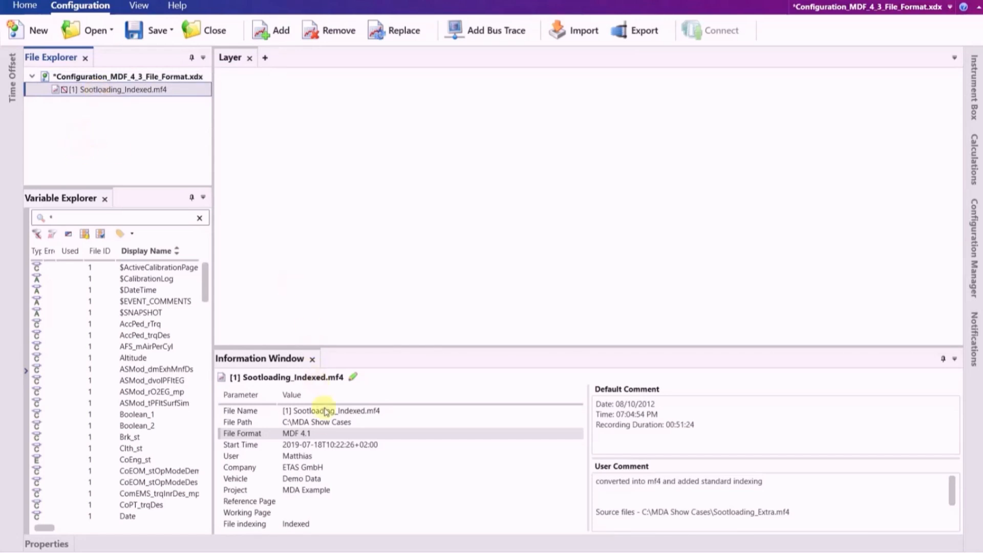
left_click(314, 435)
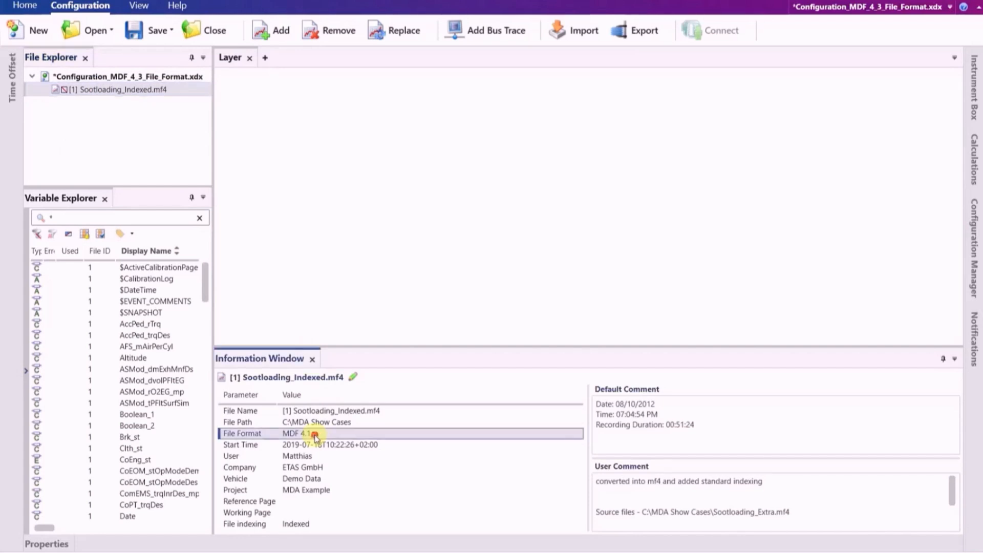
right_click(136, 93)
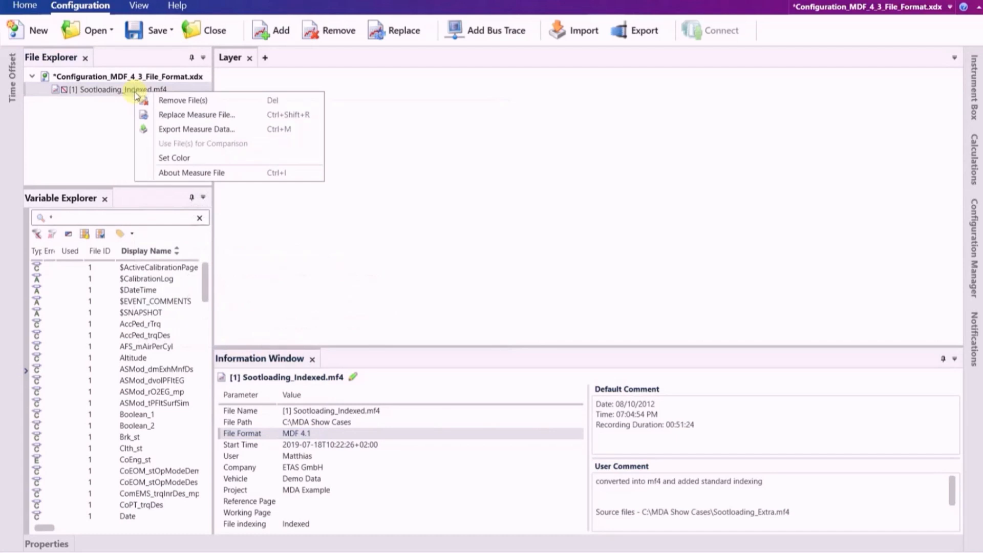
left_click(216, 131)
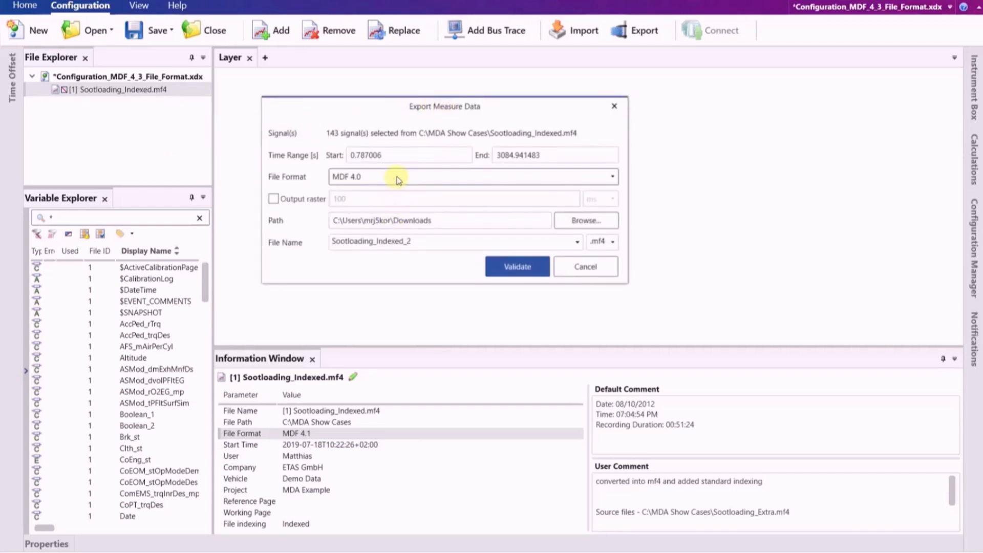
left_click(397, 176)
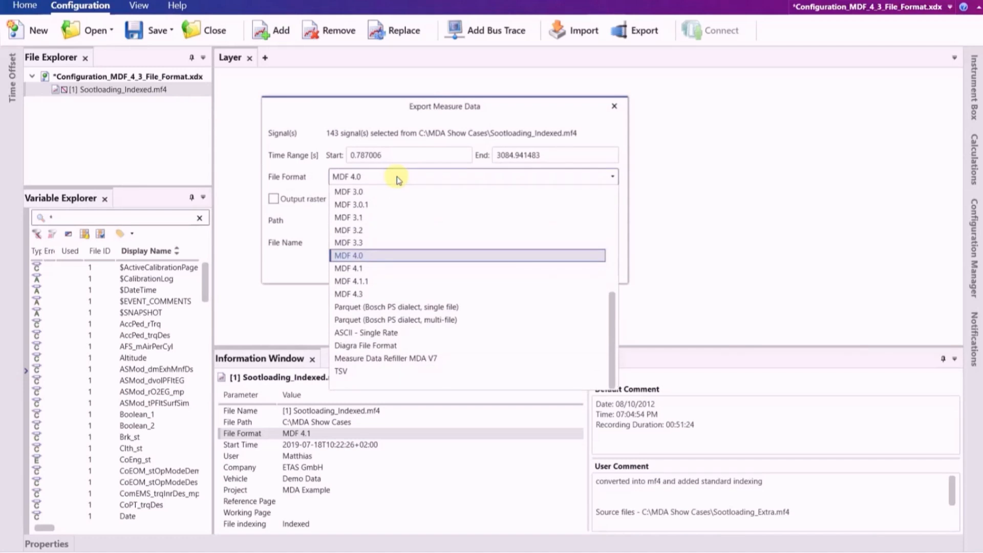
left_click(384, 295)
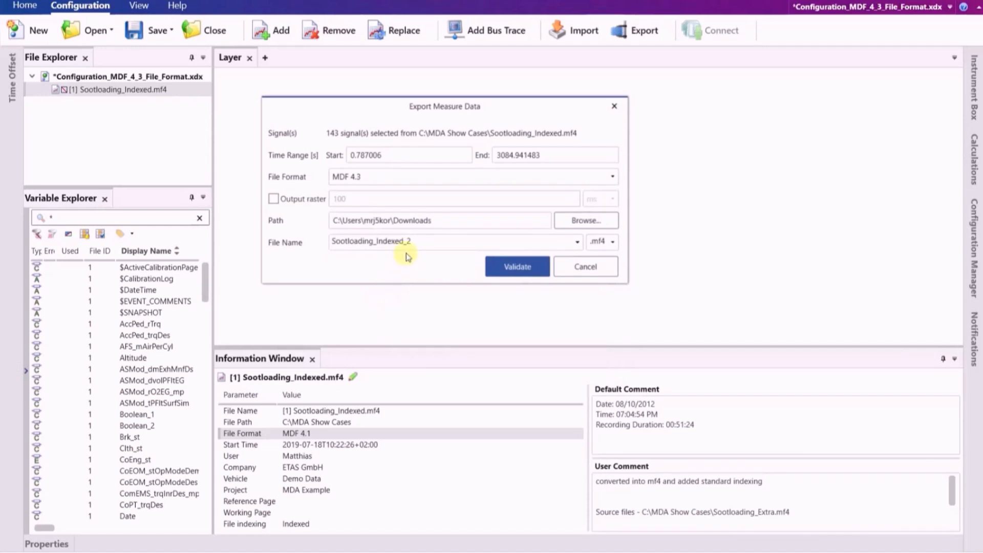
Name the export file Sootloading_Indexed_4_3_FileFormat, validate the export and run it
double_click(416, 245)
left_click(417, 243)
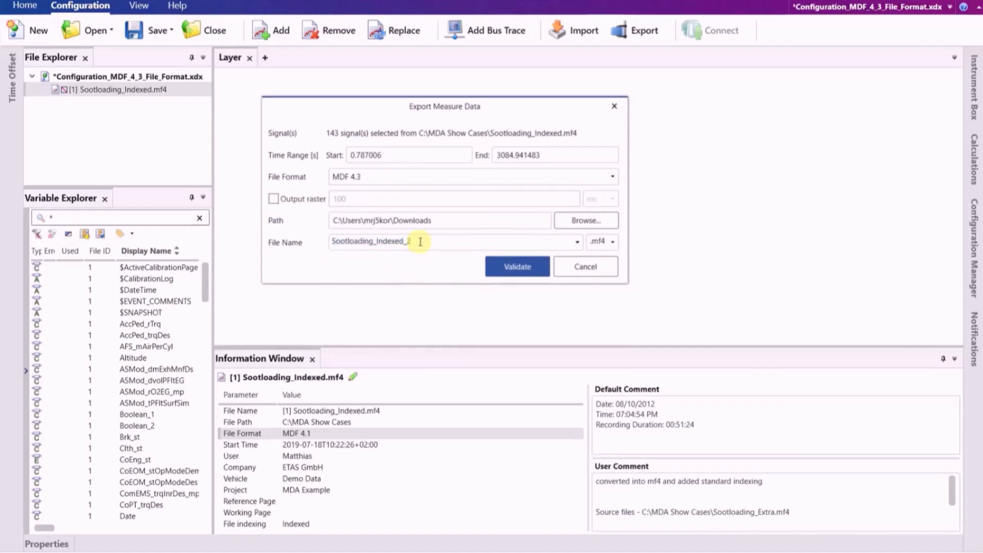
key("BackSpace")
type("4_3_FileFormat")
left_click(420, 243)
left_click(514, 269)
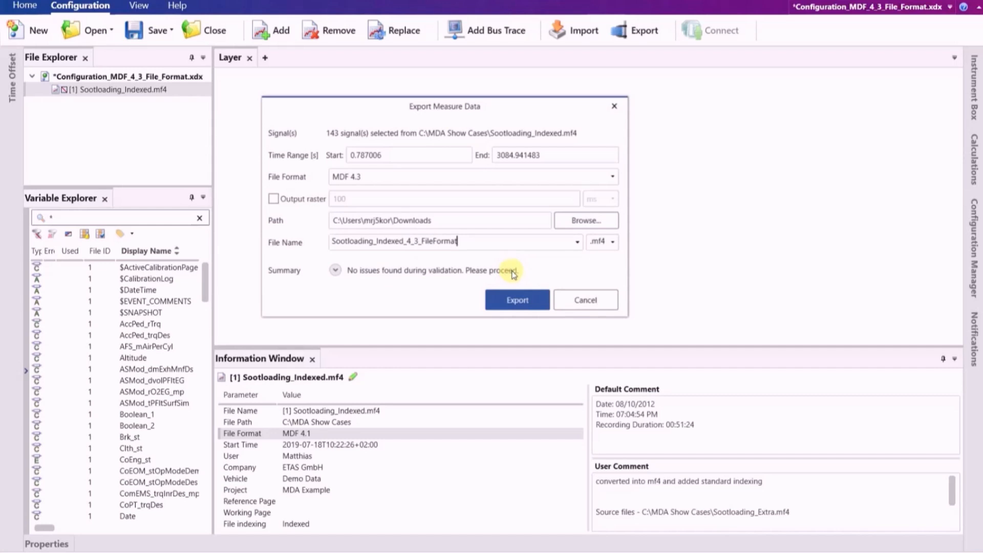
left_click(515, 304)
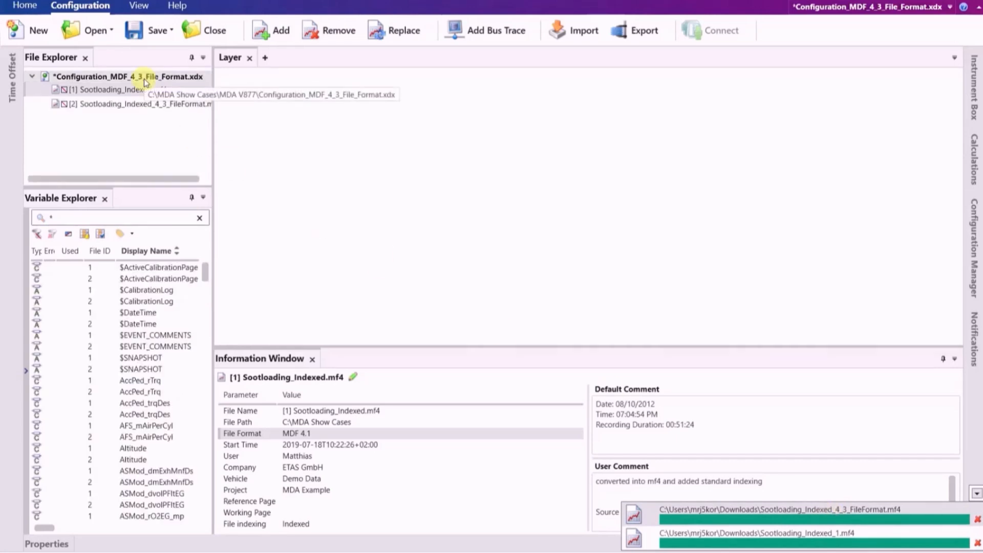
Show the information of Sootloading_Indexed_4_3_FileFormat.mf4 and check its file format entry
left_click(128, 105)
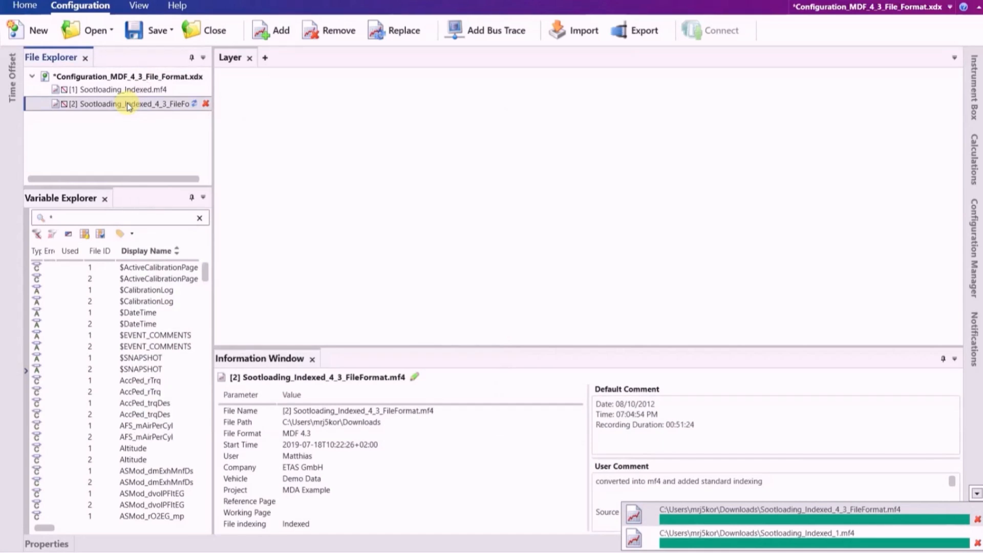
left_click(285, 361)
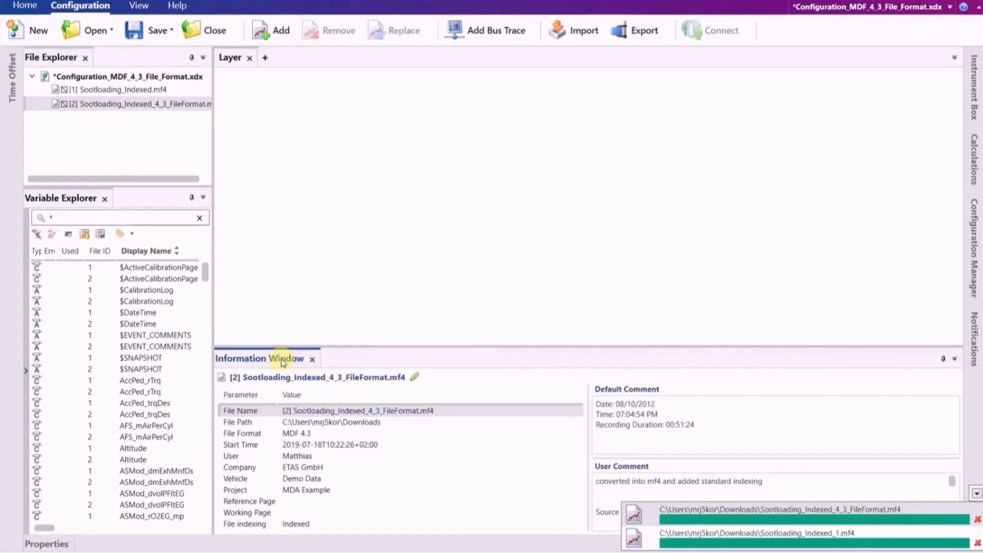
left_click(305, 434)
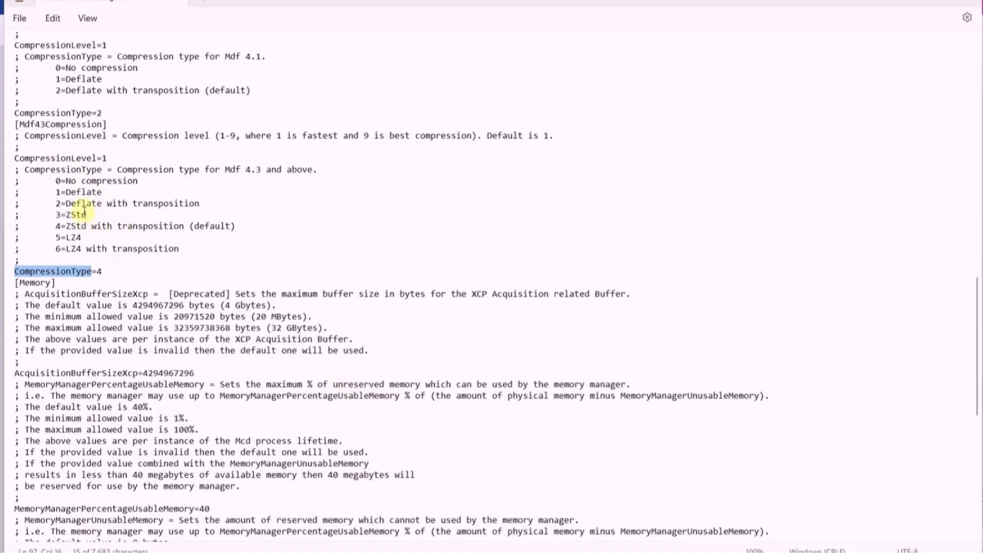
Examine the compression type options and the CompressionType setting in the Mdf43Compression section of the settings text file
left_click_drag(59, 226, 241, 228)
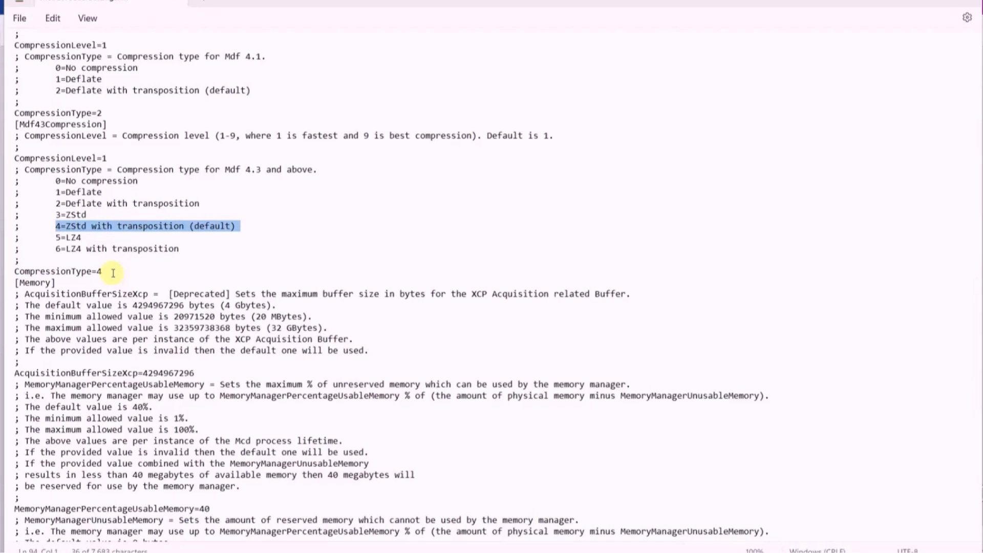
left_click(92, 192)
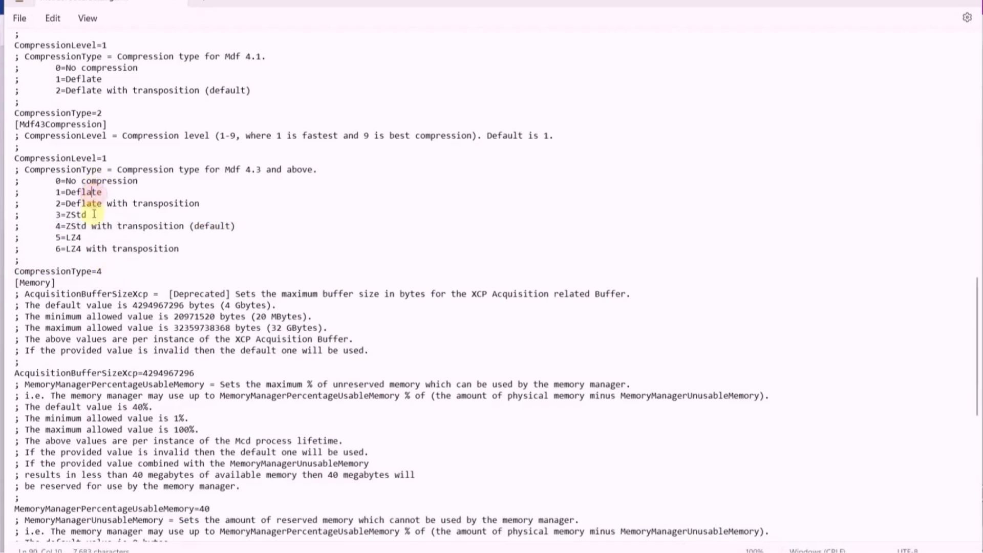
left_click(82, 237)
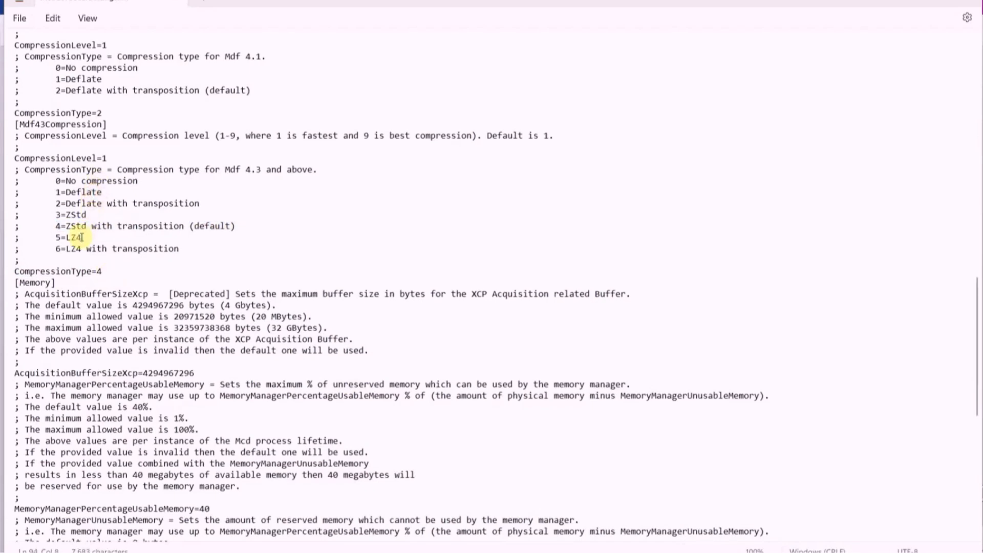
left_click_drag(109, 273, 15, 272)
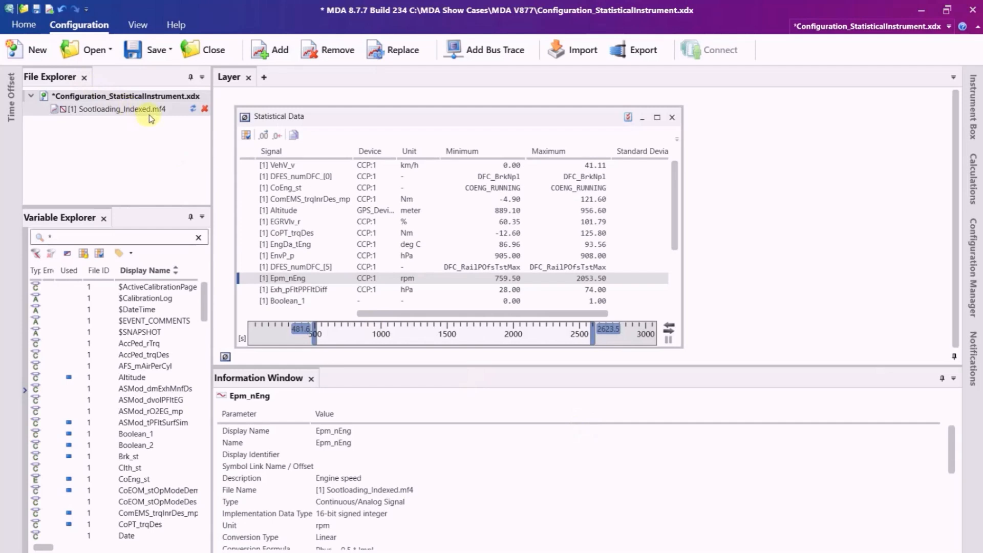
Select EngDa_tEng and Epm_nEng together in the Statistical Data instrument and move them directly below VehV_v
left_click(148, 96)
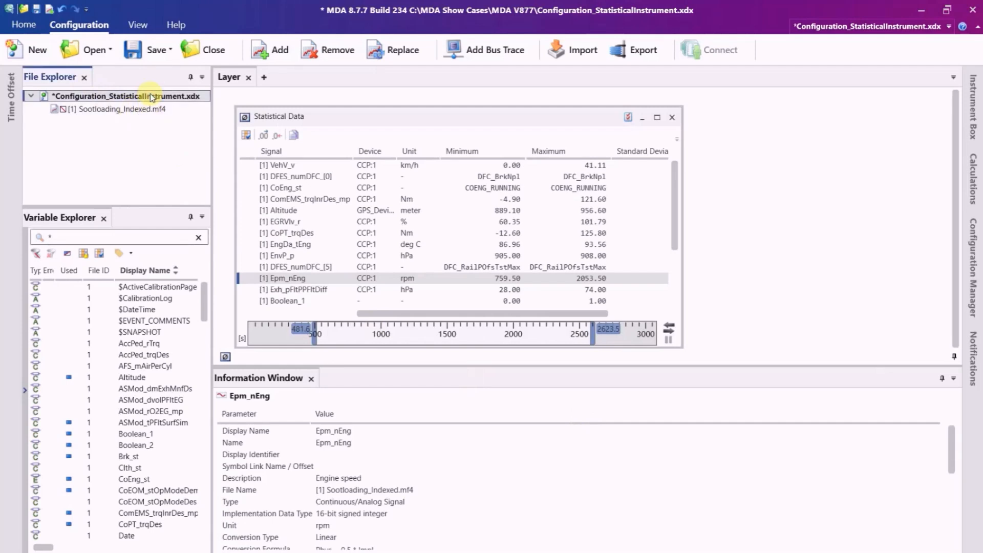
left_click(332, 282)
left_click(334, 270)
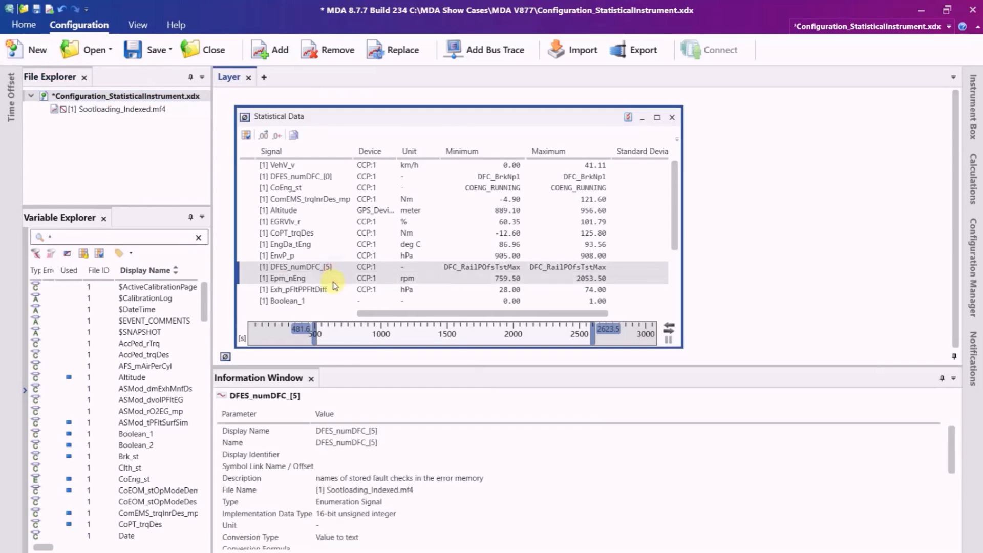
left_click(332, 282)
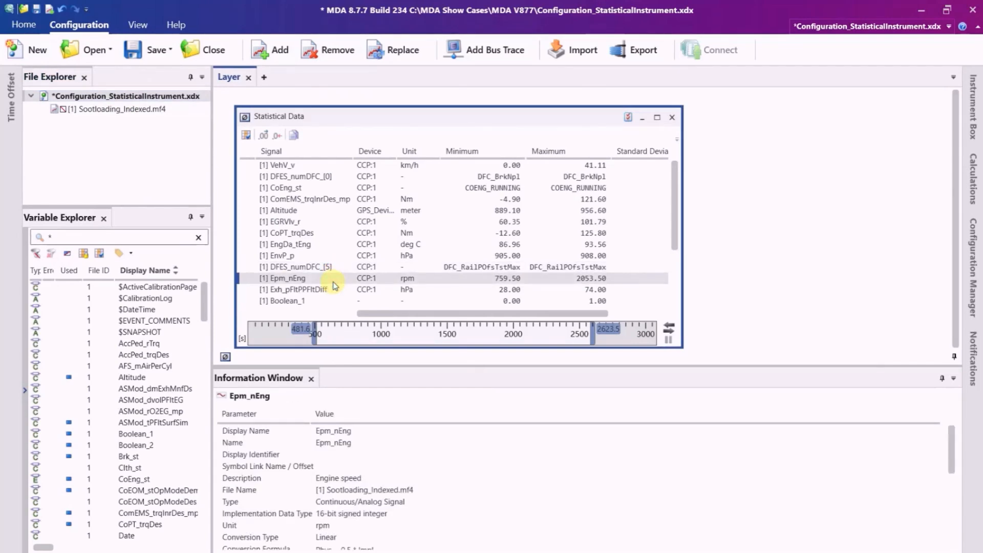
left_click(329, 249)
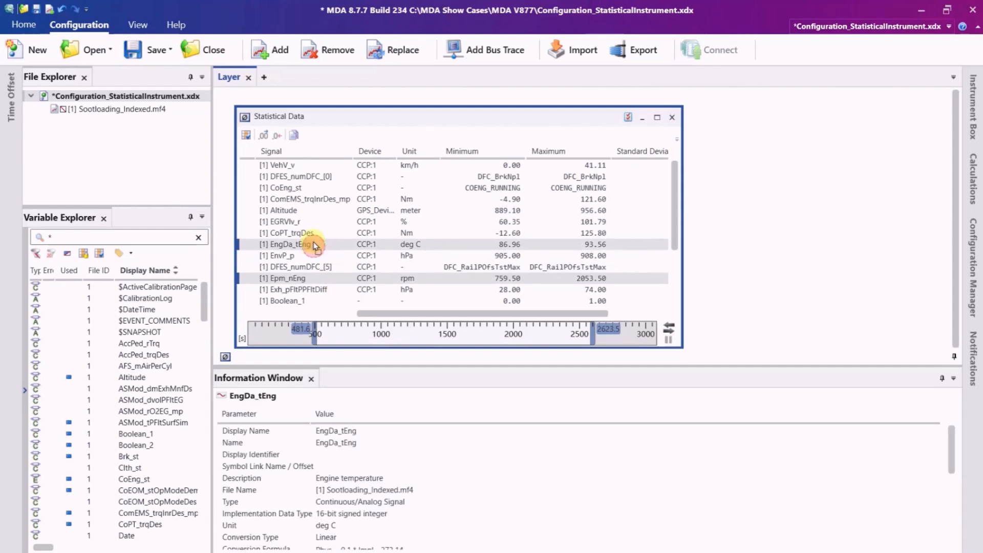
left_click_drag(311, 247, 302, 173)
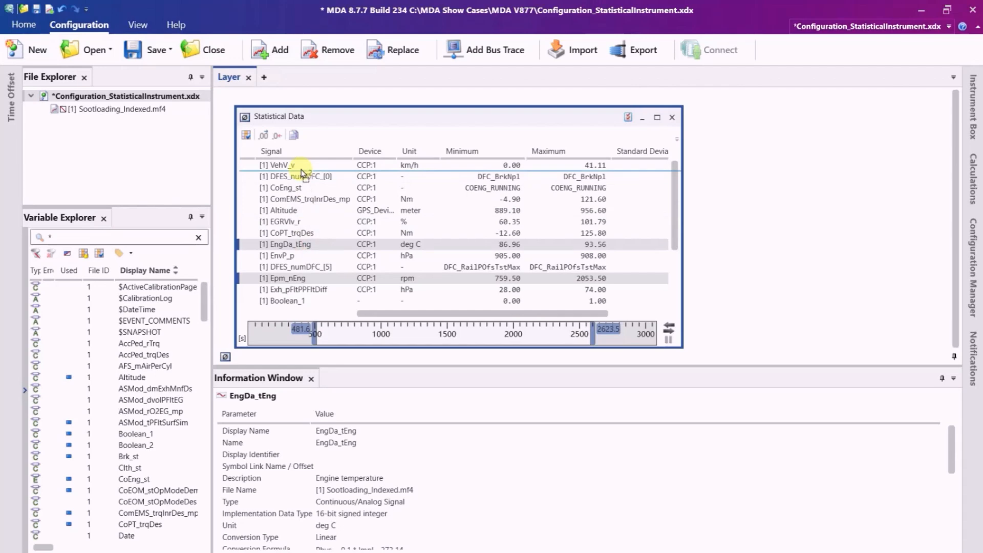
left_click_drag(302, 173, 302, 173)
left_click_drag(301, 173, 316, 173)
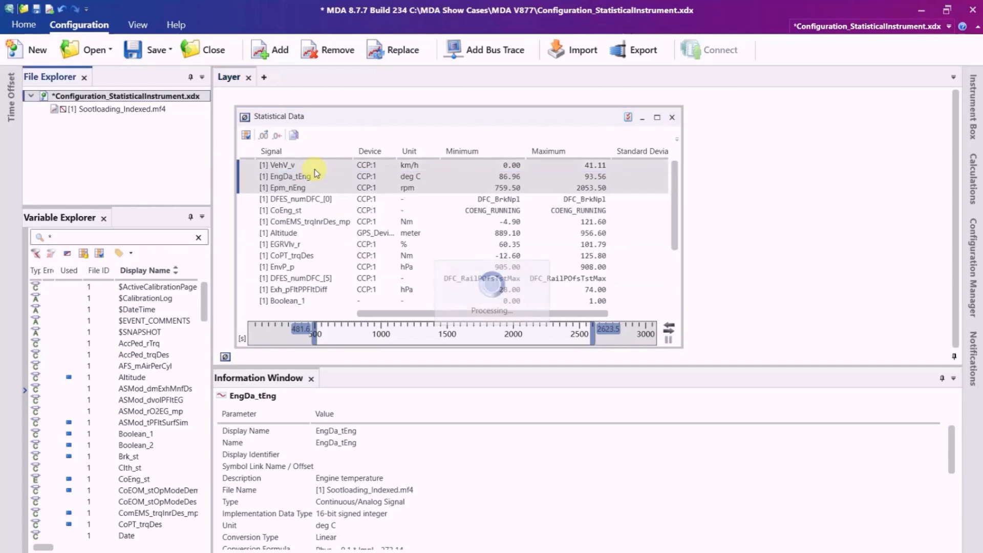
Select the signals VehV_v, EngDa_tEng and Epm_nEng together in the Statistical Data instrument
left_click(315, 170)
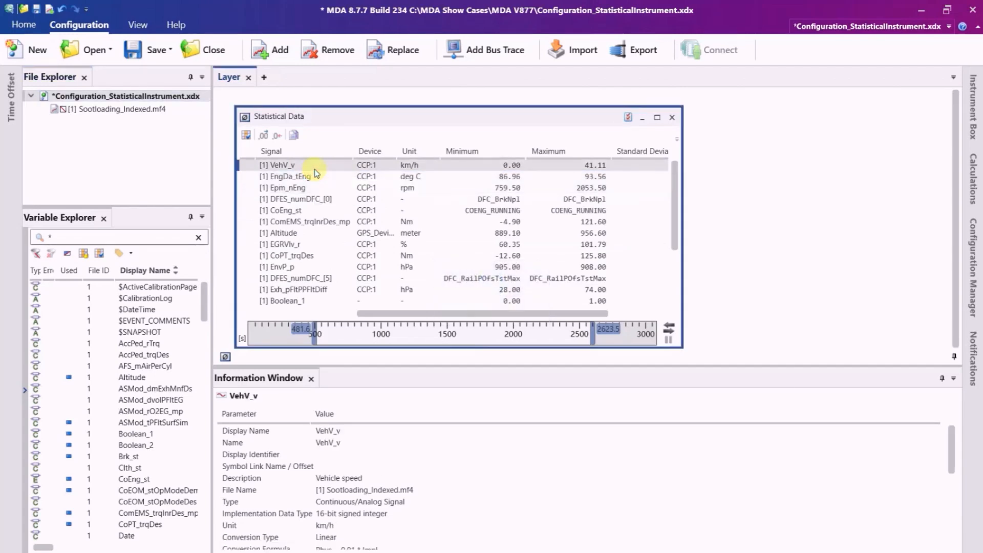
left_click(316, 176)
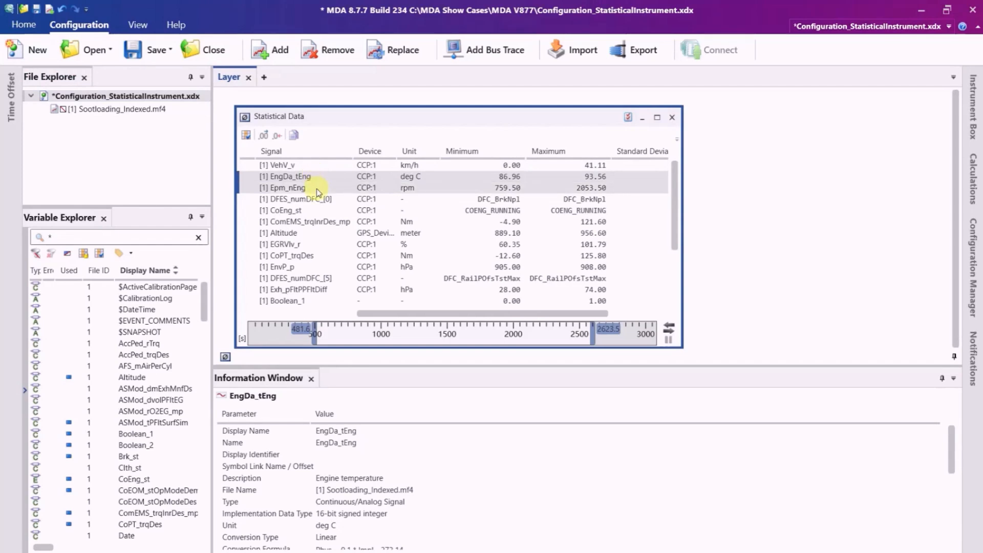
left_click(317, 191)
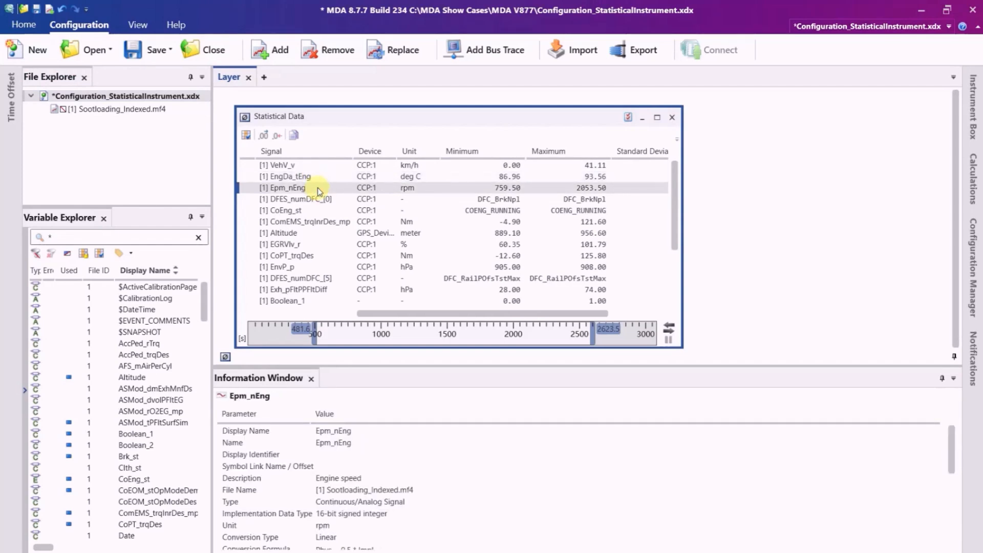
left_click(322, 167)
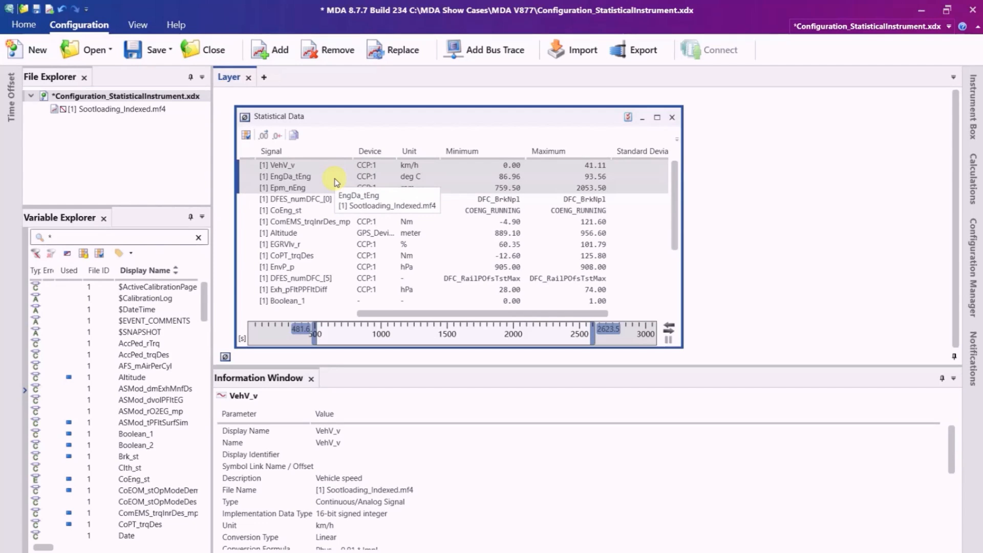
left_click(335, 179)
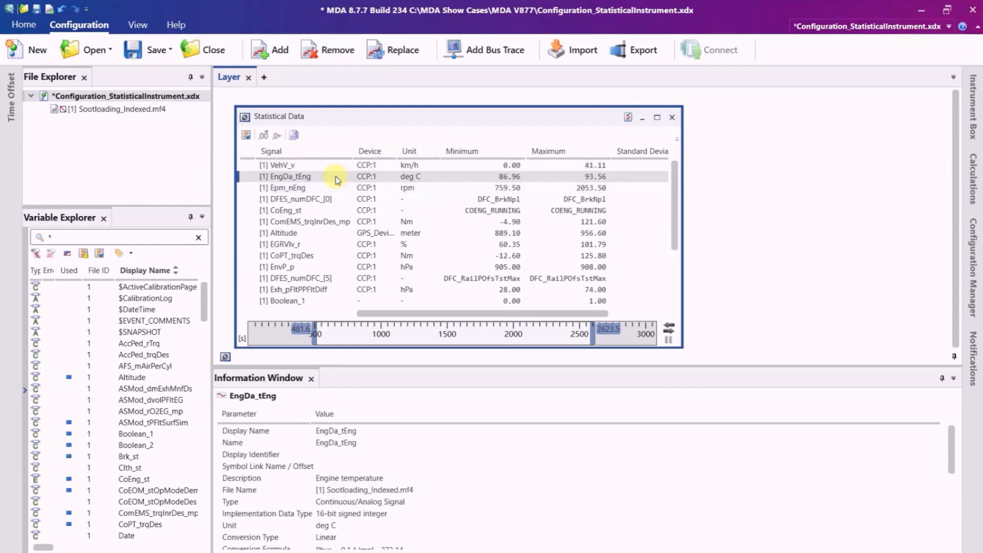
left_click(323, 198)
left_click(325, 187)
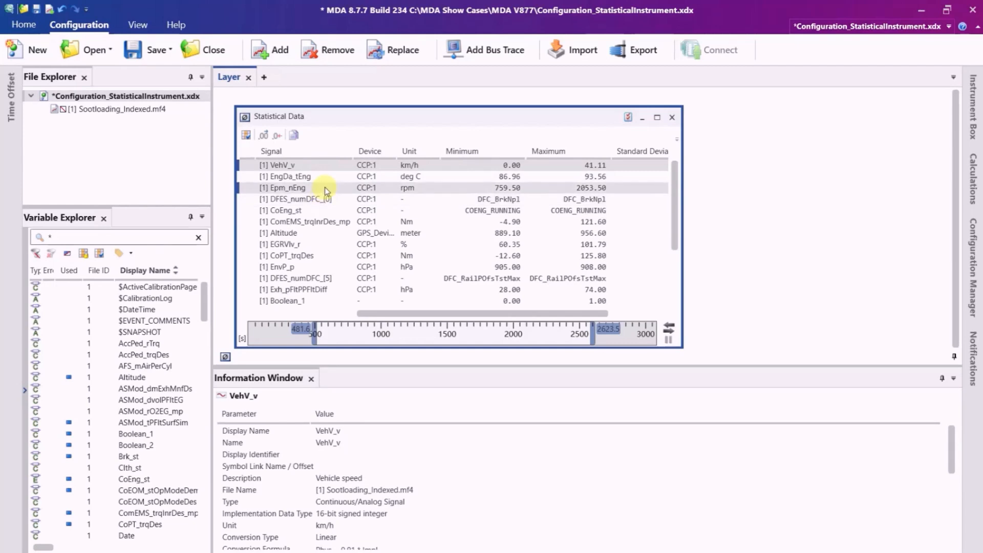
left_click(325, 188, "shift")
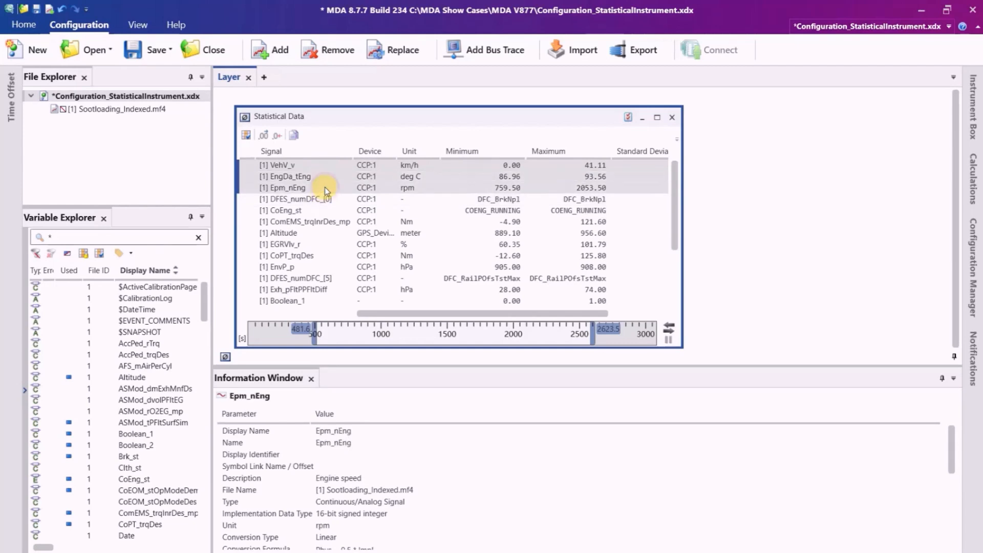